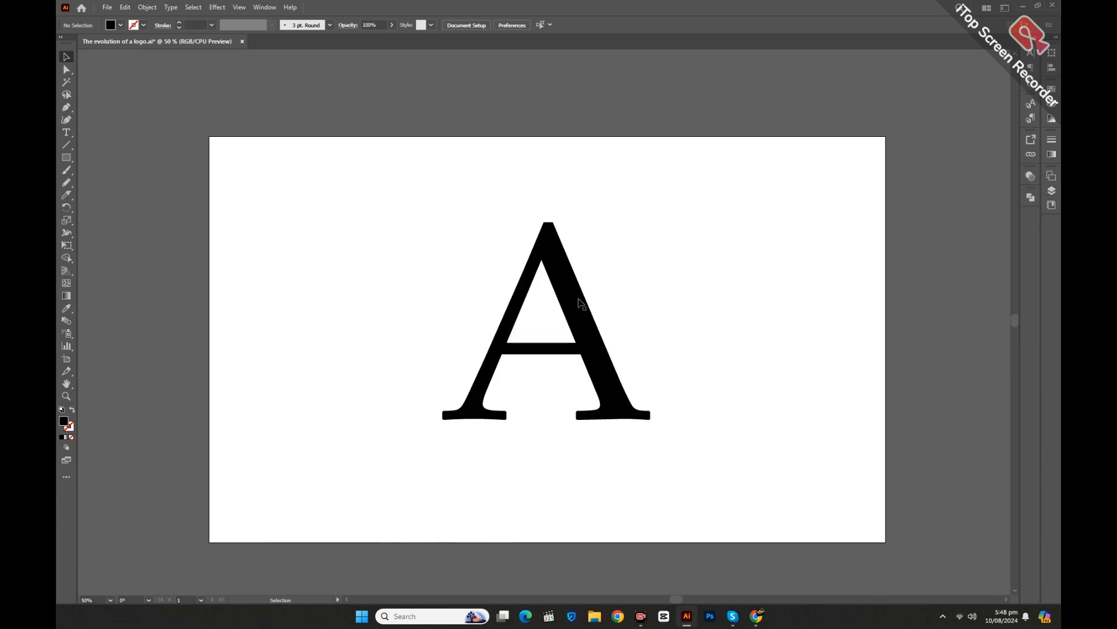
Step: Convert the letter A text into editable outlines and deselect it
click(577, 300)
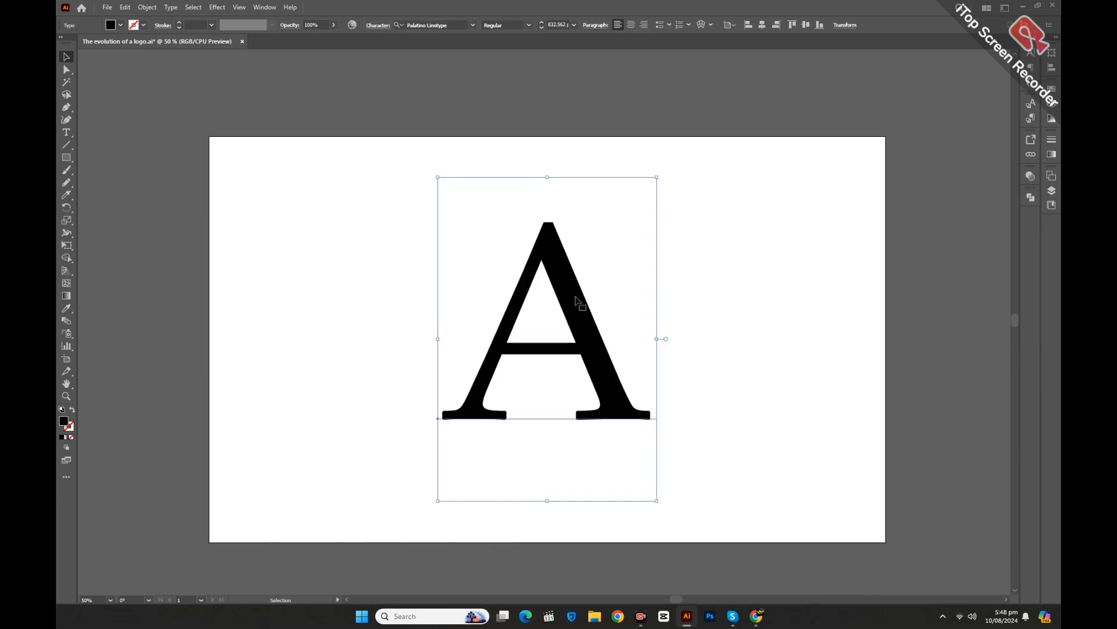
right_click(576, 301)
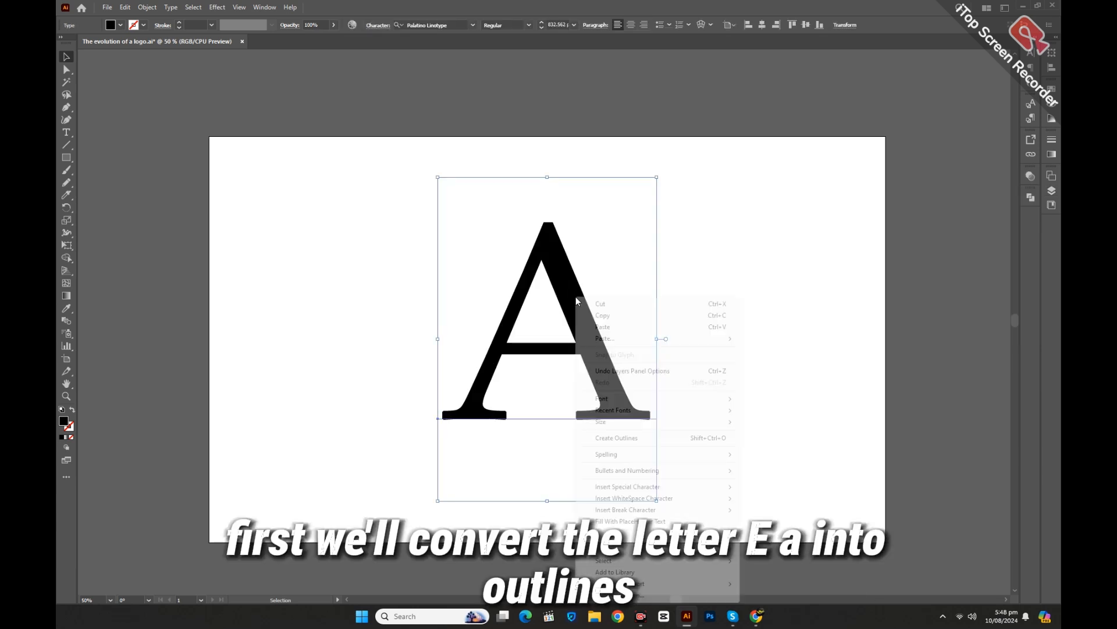
click(628, 444)
click(544, 363)
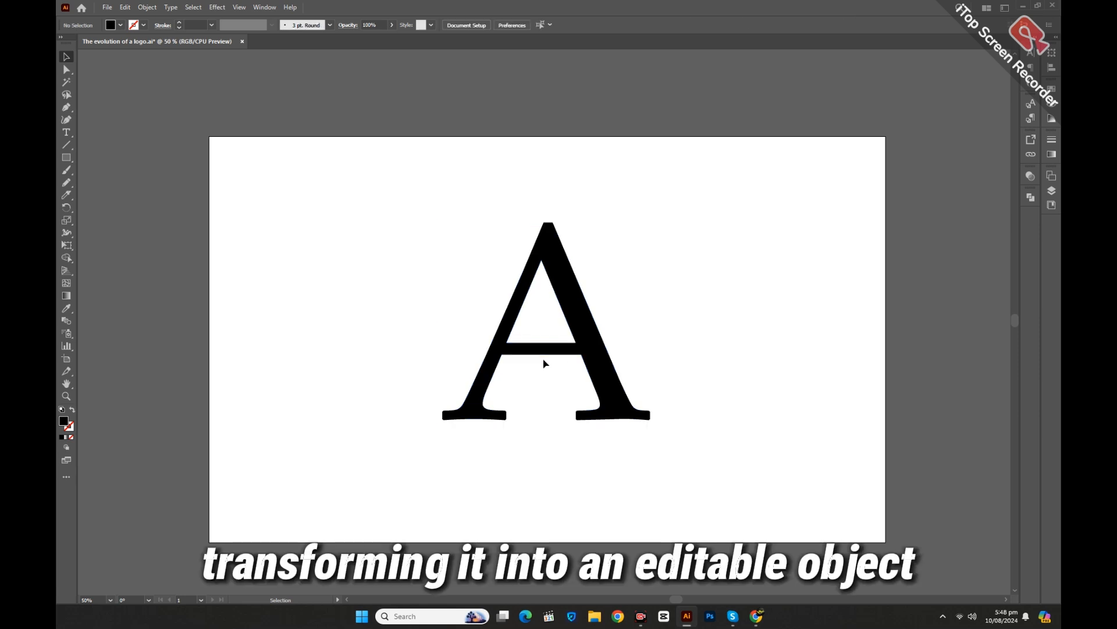
Step: Cut the crossbar away from both legs of the outlined letter A using the Knife tool
click(538, 349)
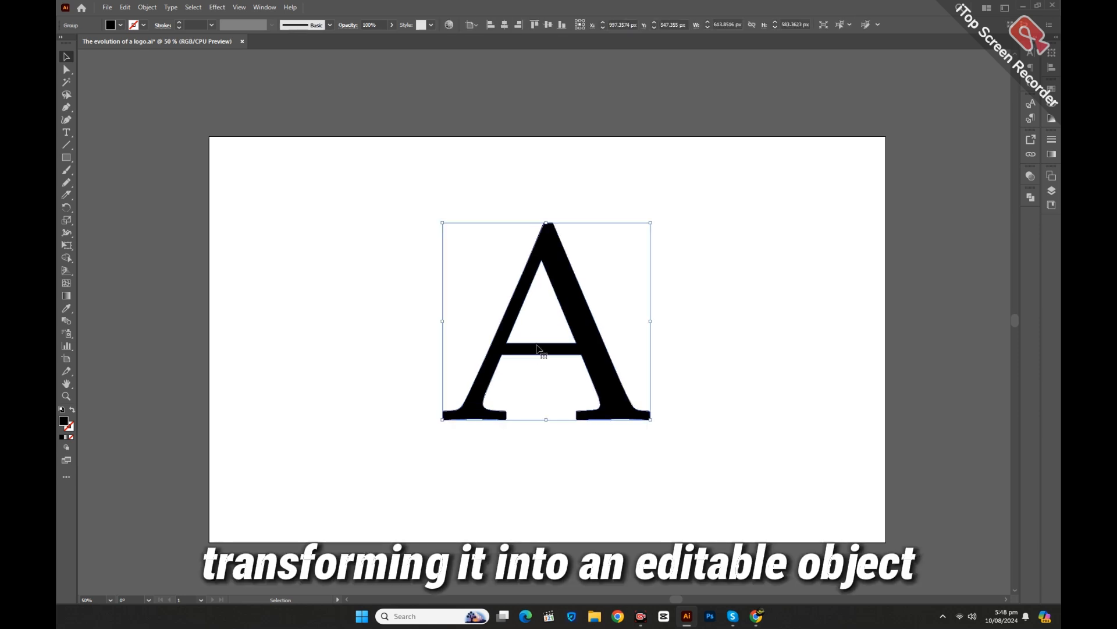
click(67, 195)
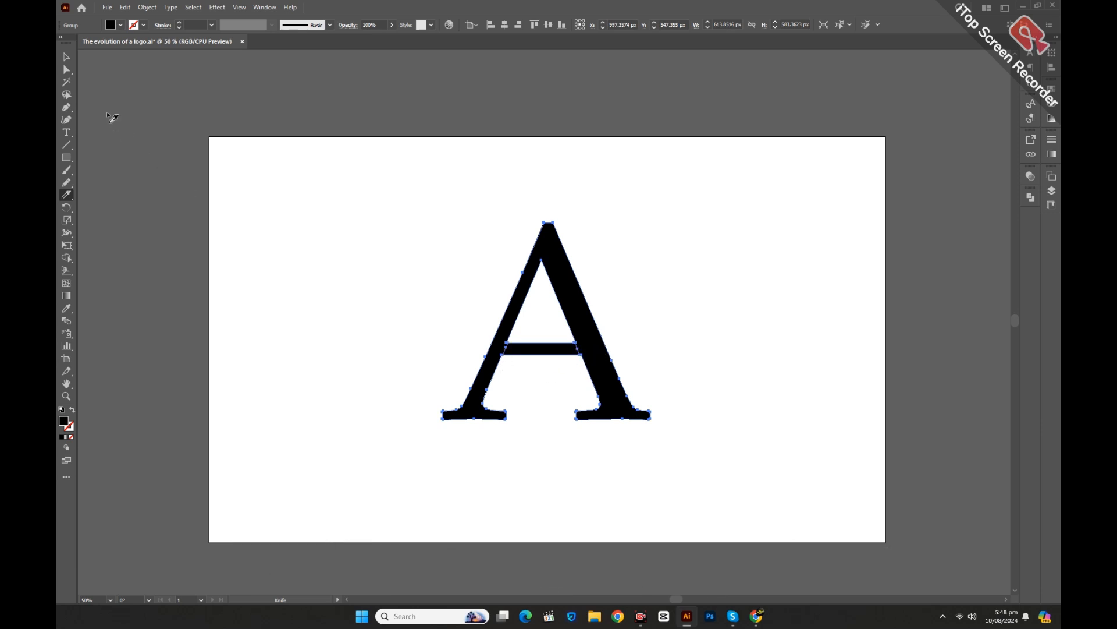
click(69, 57)
click(229, 227)
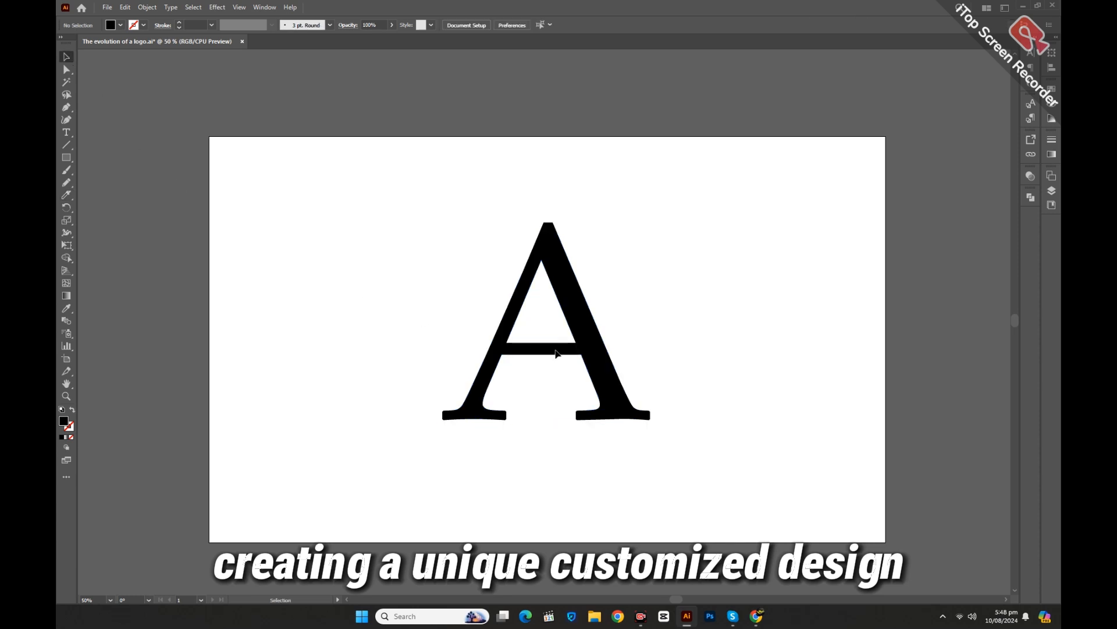
Step: Ungroup the cut letter A and delete its separated crossbar
click(556, 353)
right_click(560, 353)
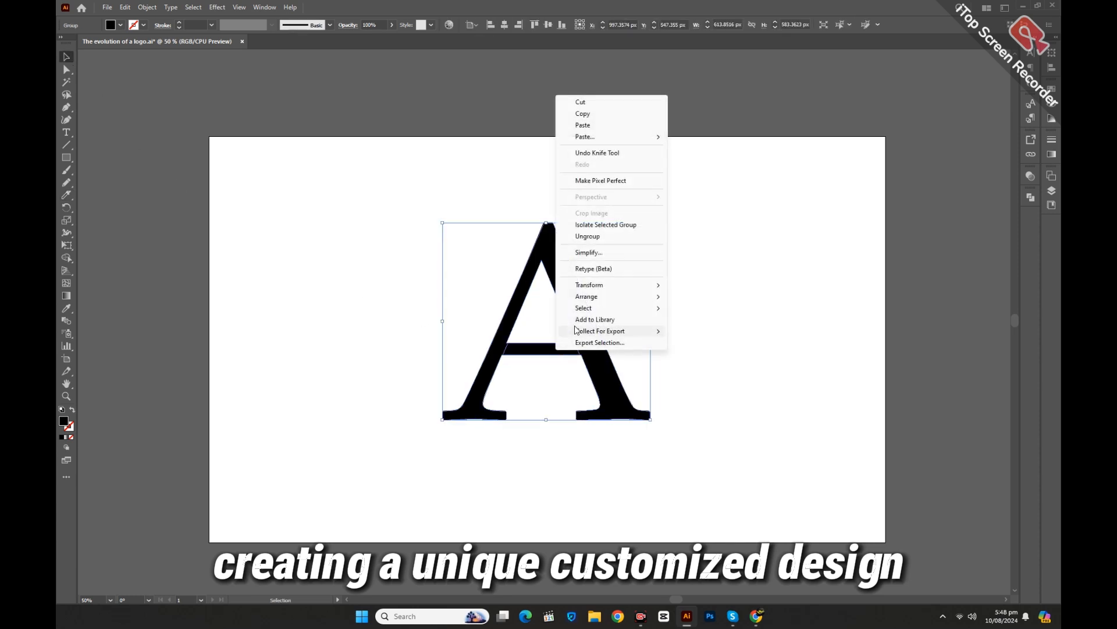
click(595, 239)
click(701, 315)
click(562, 352)
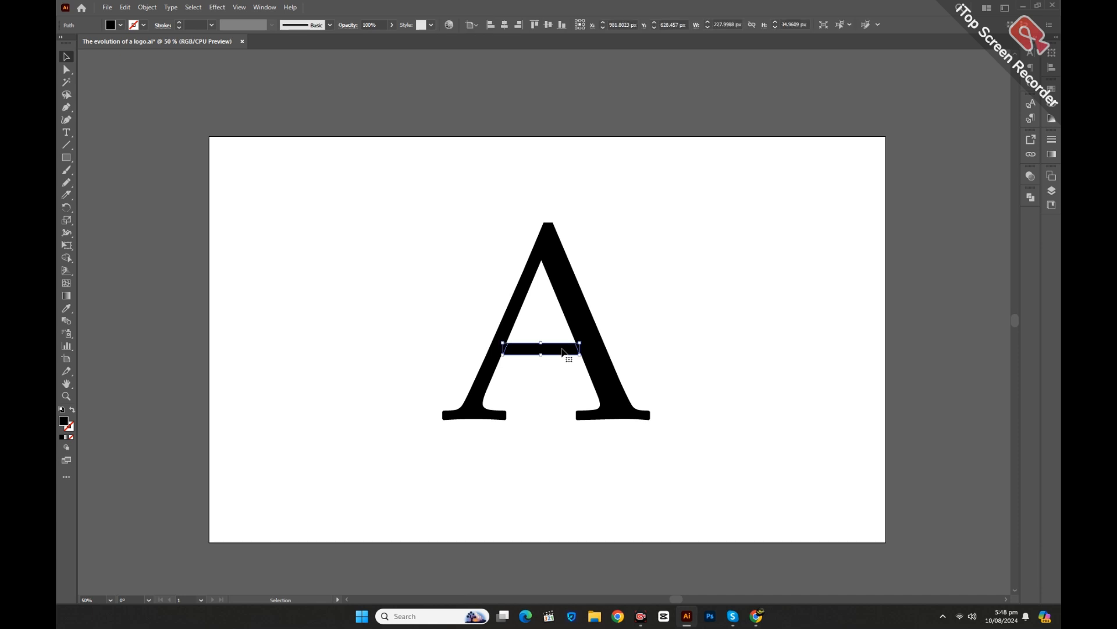
key(Delete)
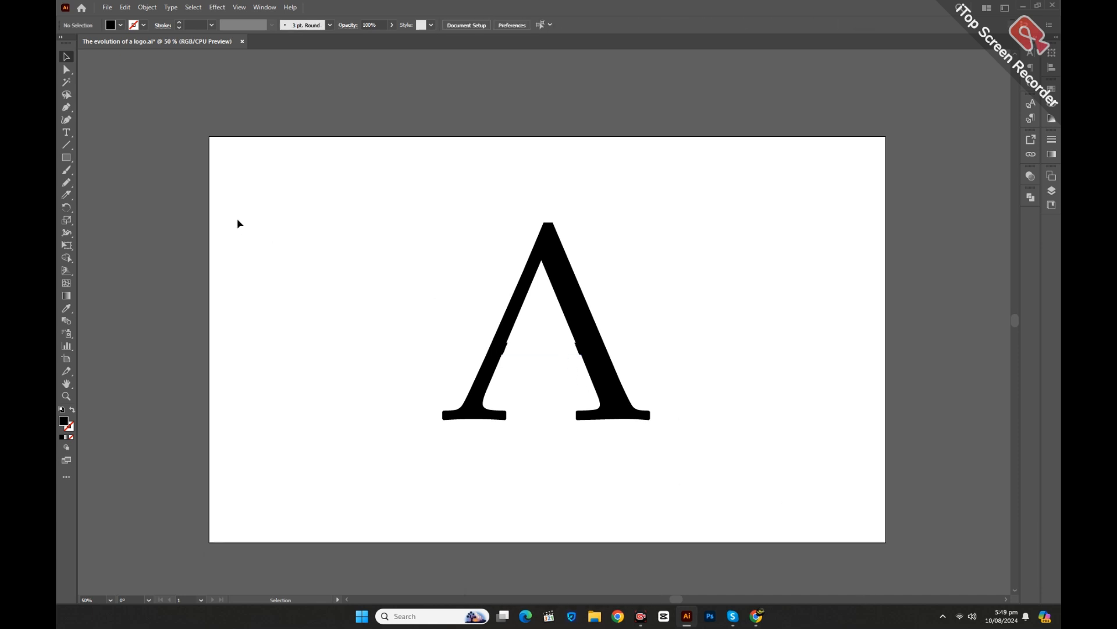
Step: Apply Pencil tool options with the smoothest fidelity, filled new strokes, and paths closing when ends are within 15 pixels
click(67, 180)
click(107, 194)
double_click(67, 184)
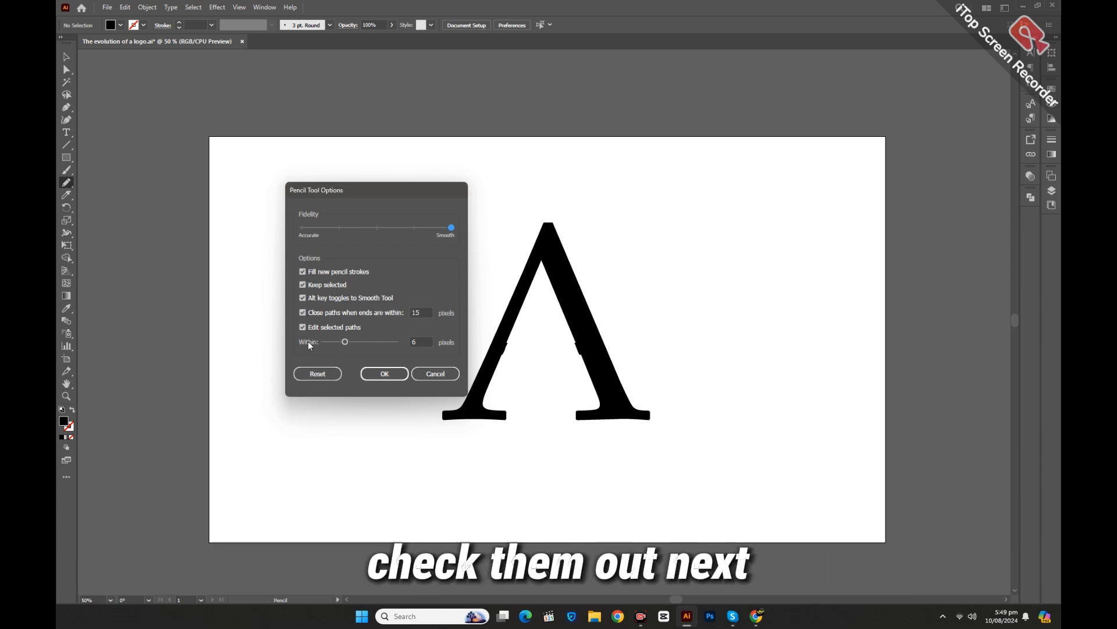
click(391, 373)
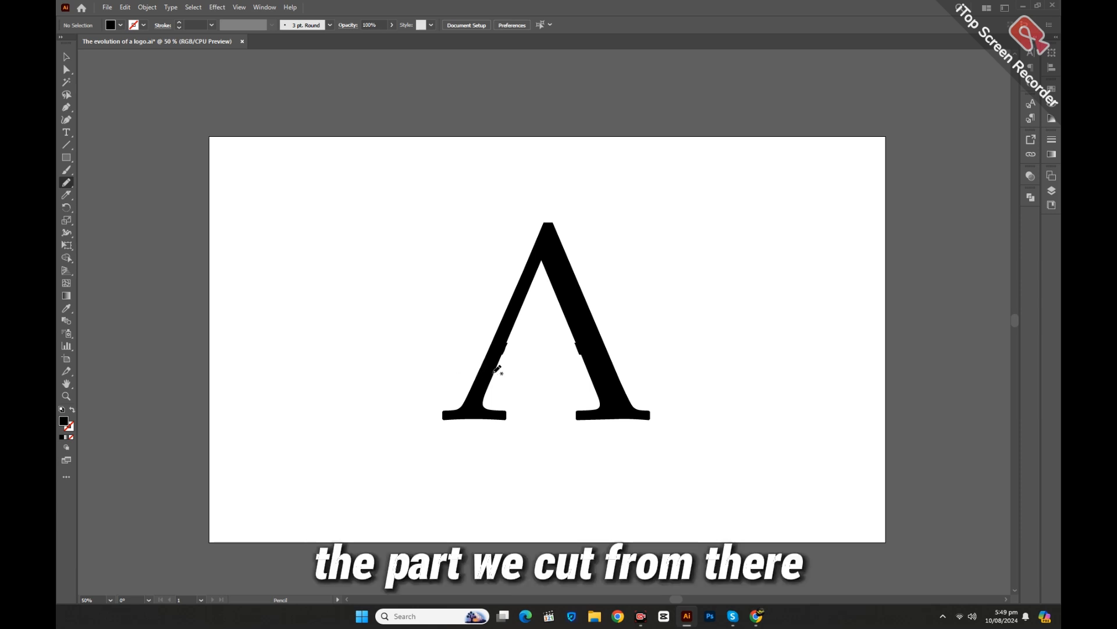
Step: Draw a filled, curved crossbar from the left leg through the right leg, curling upward into a swirl, with the Pencil tool
mouse_move(494, 373)
mouse_down()
mouse_move(661, 357)
mouse_move(681, 307)
mouse_move(615, 257)
mouse_move(592, 283)
mouse_move(622, 312)
mouse_move(641, 290)
mouse_move(654, 301)
mouse_move(643, 342)
mouse_up()
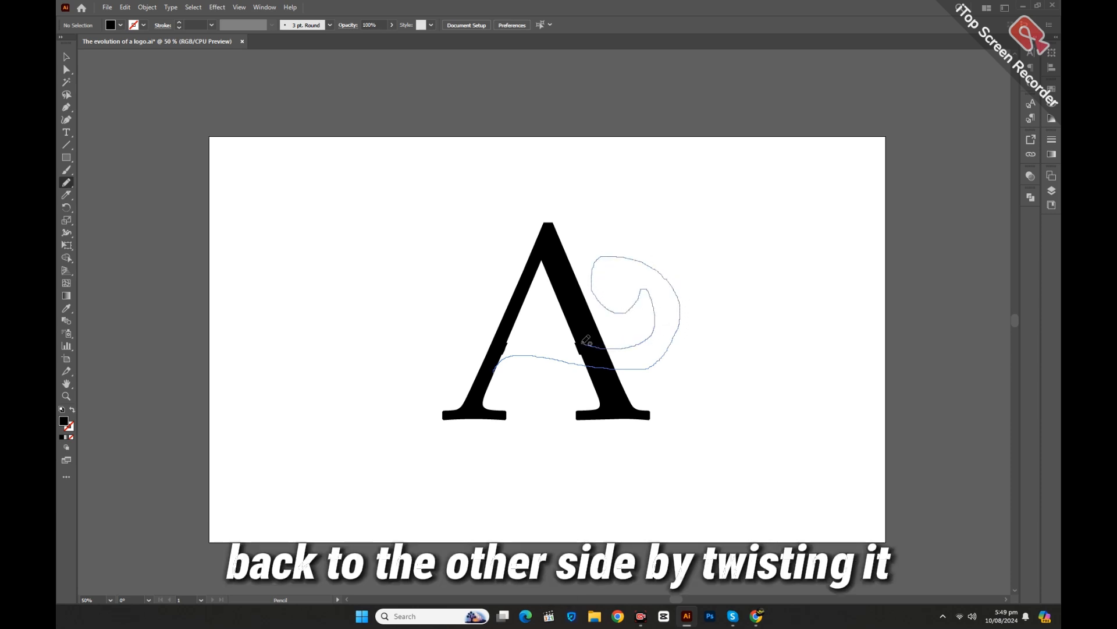
drag(511, 329, 496, 367)
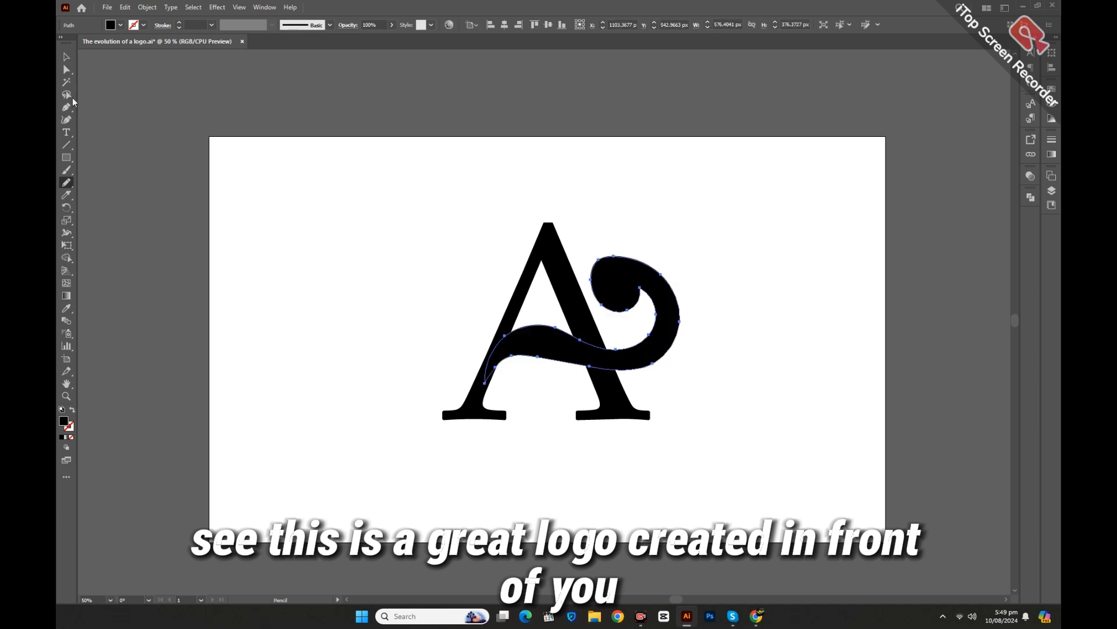
click(66, 57)
click(314, 297)
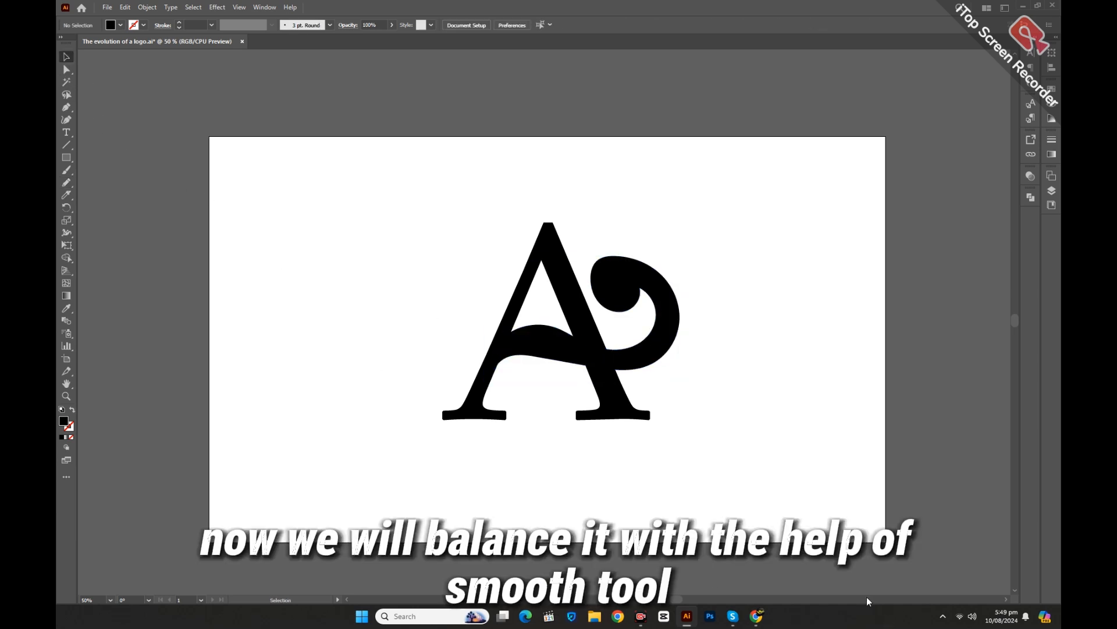
Step: Smooth the uneven edges of the swirl crossbar, including its curl and lower curve, with the Smooth tool
click(652, 346)
click(67, 182)
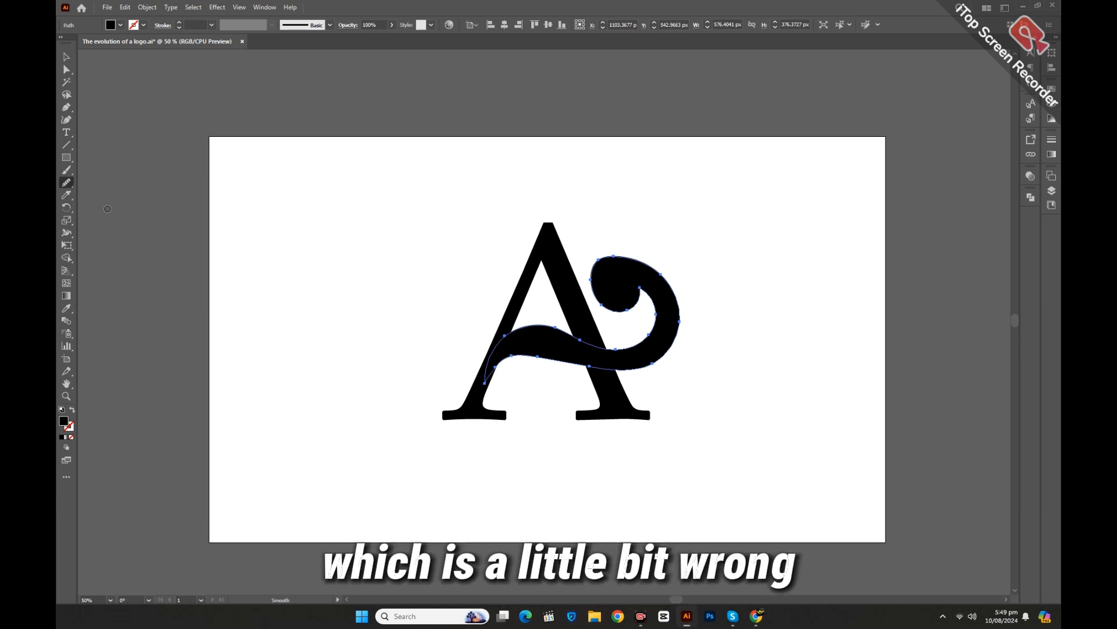
mouse_move(597, 283)
mouse_down()
mouse_move(619, 256)
mouse_move(599, 287)
mouse_move(645, 268)
mouse_move(600, 278)
mouse_move(596, 257)
mouse_move(596, 289)
mouse_move(619, 264)
mouse_up()
mouse_move(619, 264)
mouse_down()
mouse_move(600, 263)
mouse_move(601, 308)
mouse_move(638, 298)
mouse_up()
drag(573, 334, 644, 350)
drag(599, 258, 589, 365)
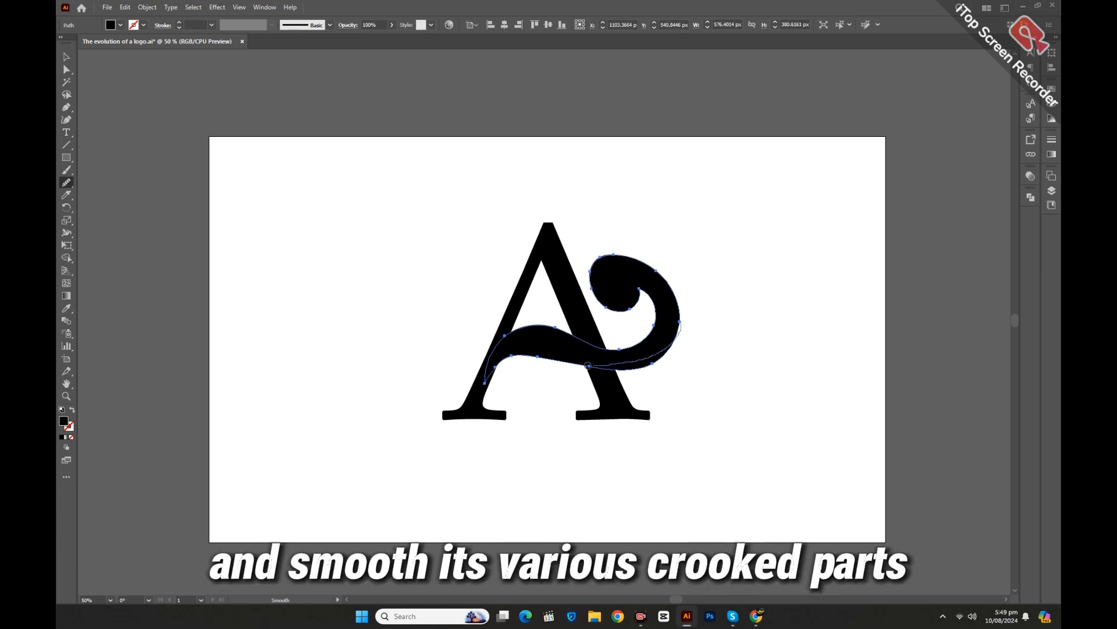
mouse_move(515, 356)
mouse_down()
mouse_move(652, 365)
mouse_move(674, 330)
mouse_up()
drag(594, 288, 622, 275)
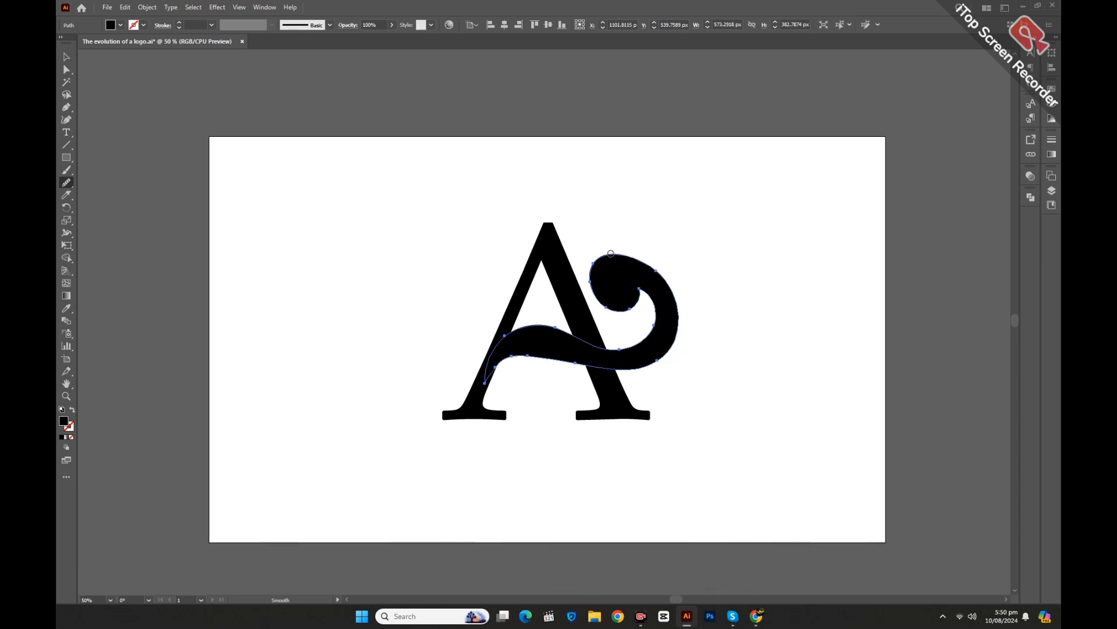
click(65, 57)
click(264, 251)
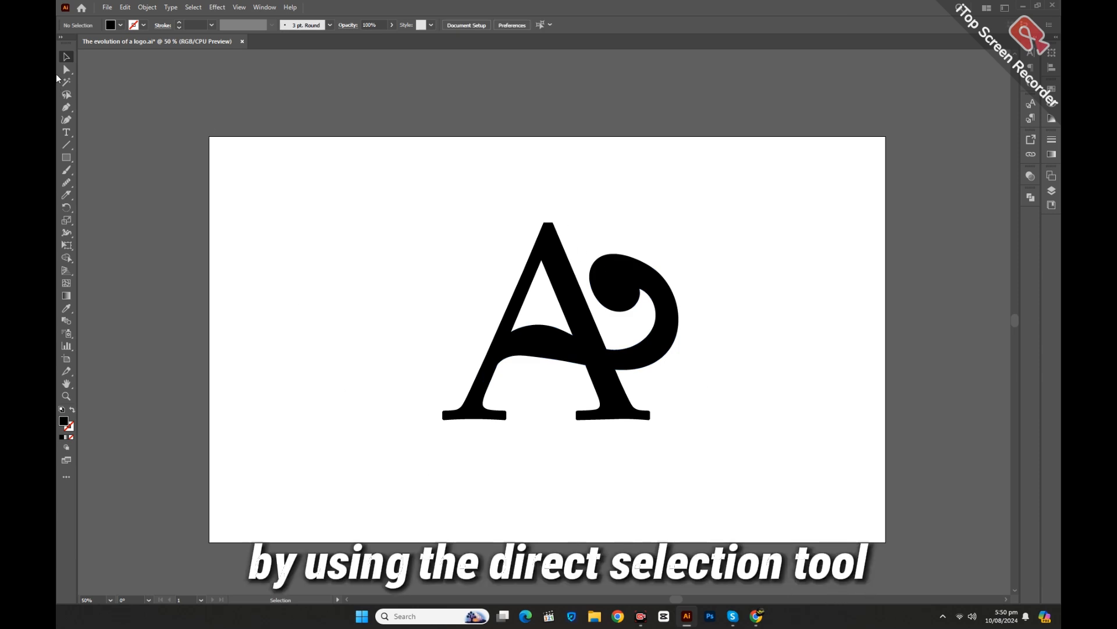
Step: Round the two corners at the apex of the letter A to about 20 px with the Direct Selection tool
drag(505, 213, 593, 229)
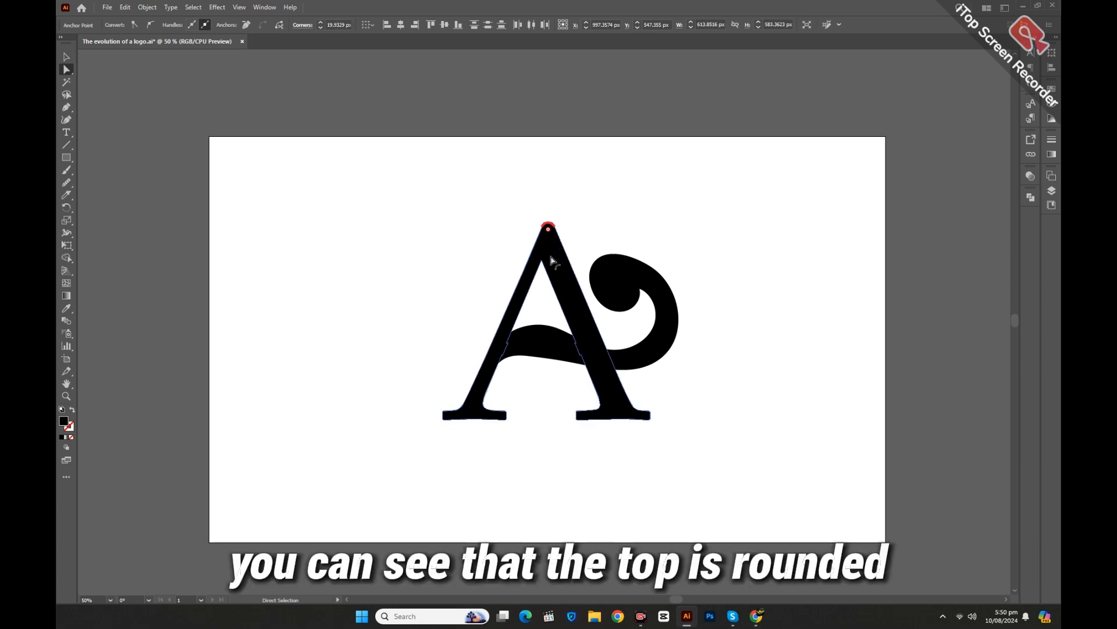
click(66, 56)
click(263, 229)
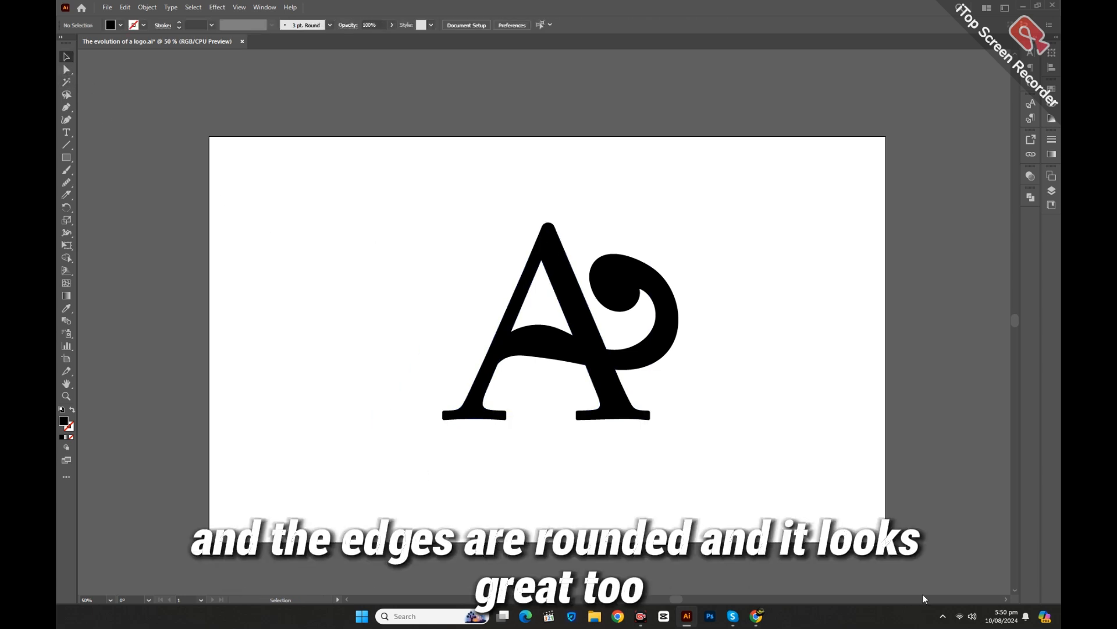
Step: Erase both serif feet of the letter A in one straight horizontal stroke with an enlarged Eraser
click(491, 409)
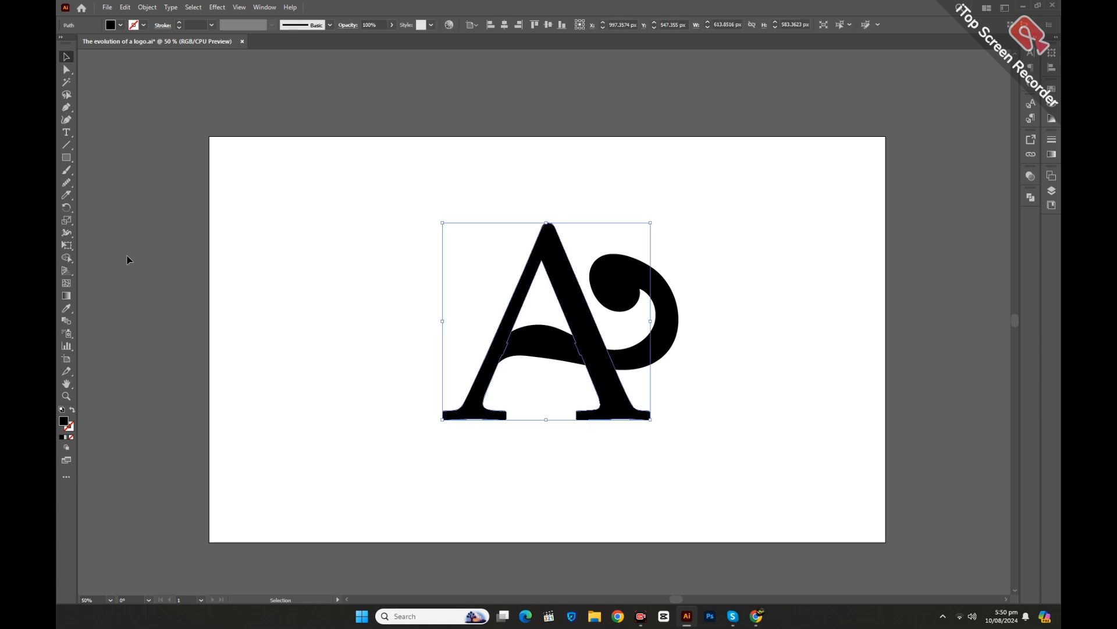
drag(65, 195, 94, 199)
click(95, 199)
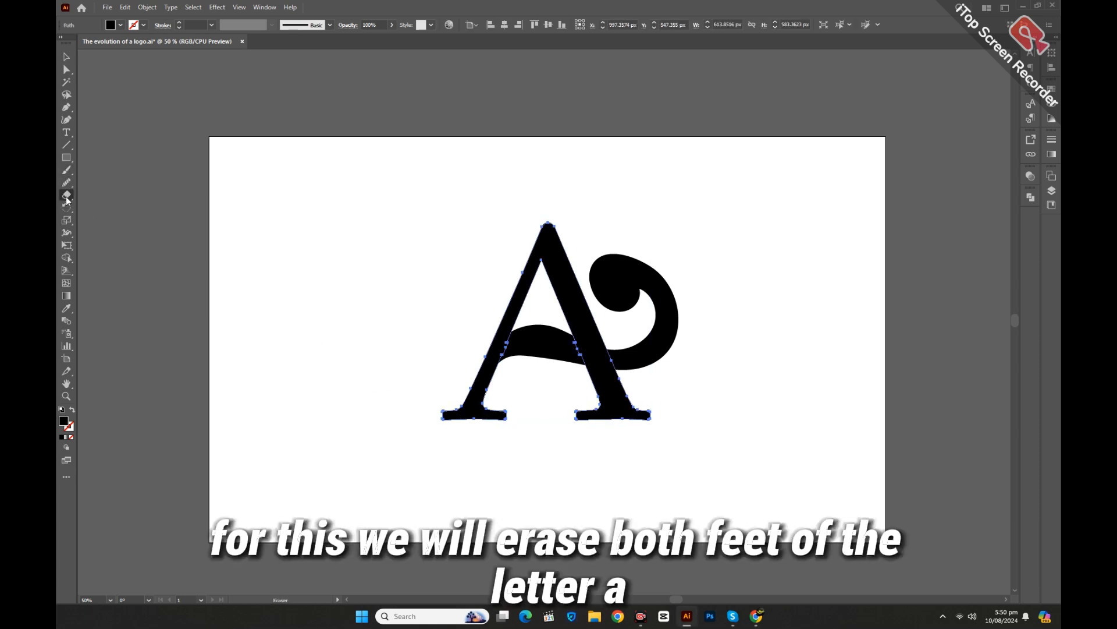
key(])
key(])
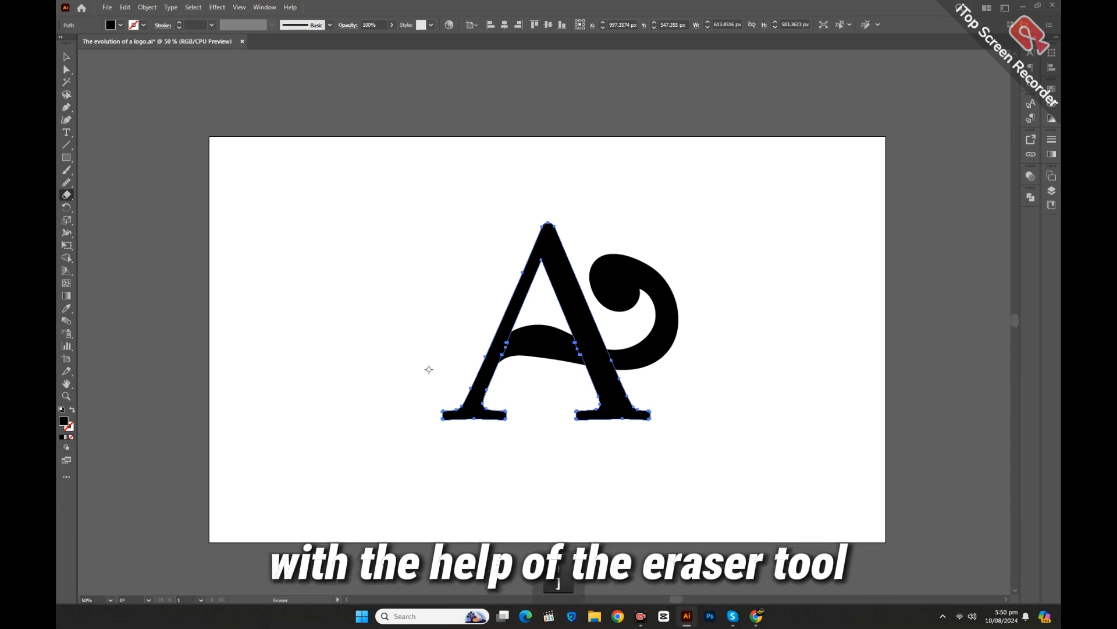
key(])
key(])
key(])
key(])
key(])
key(])
key(])
key(])
key(])
key(])
key(])
key(])
key(])
key(])
key(])
key(])
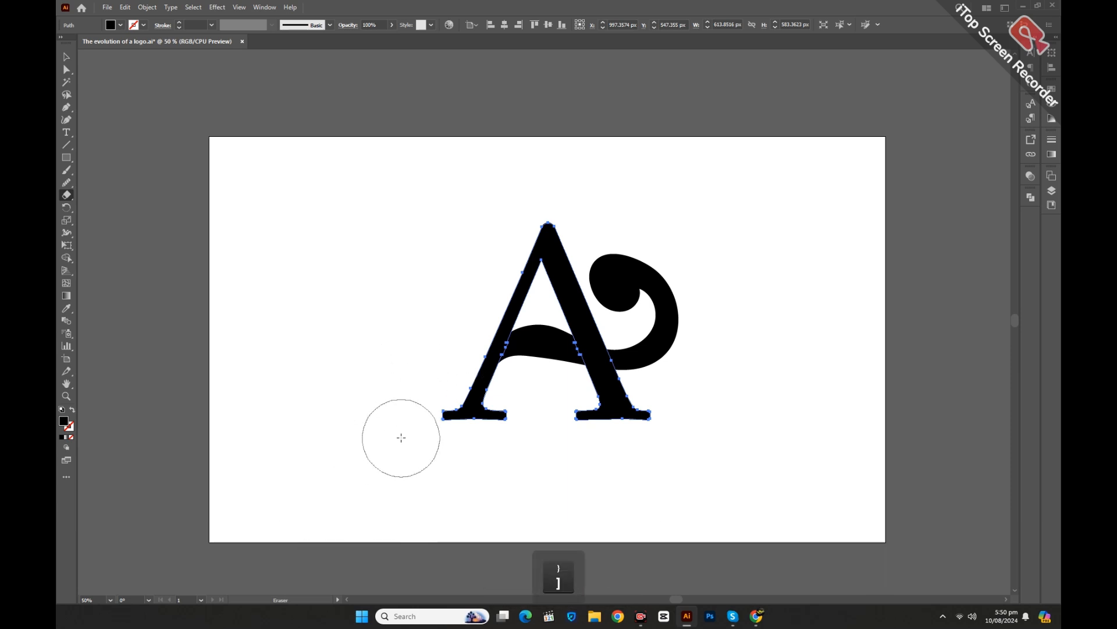
drag(400, 435, 774, 434)
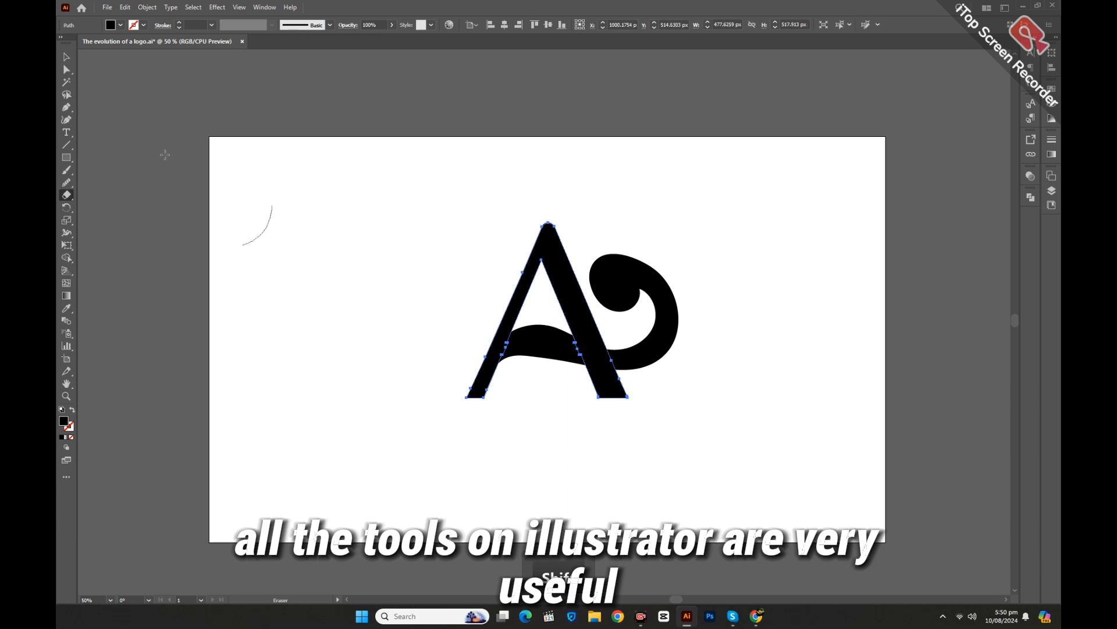
click(64, 57)
click(824, 569)
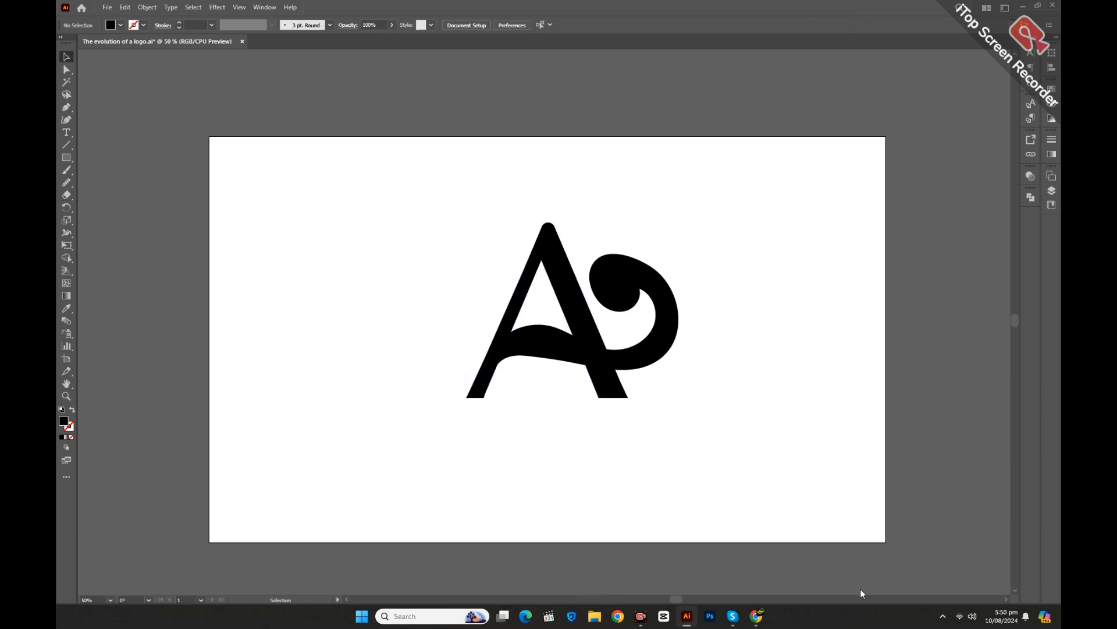
Step: Draw a black triangle about 249 by 260 px below the letter A with the Polygon tool
click(66, 158)
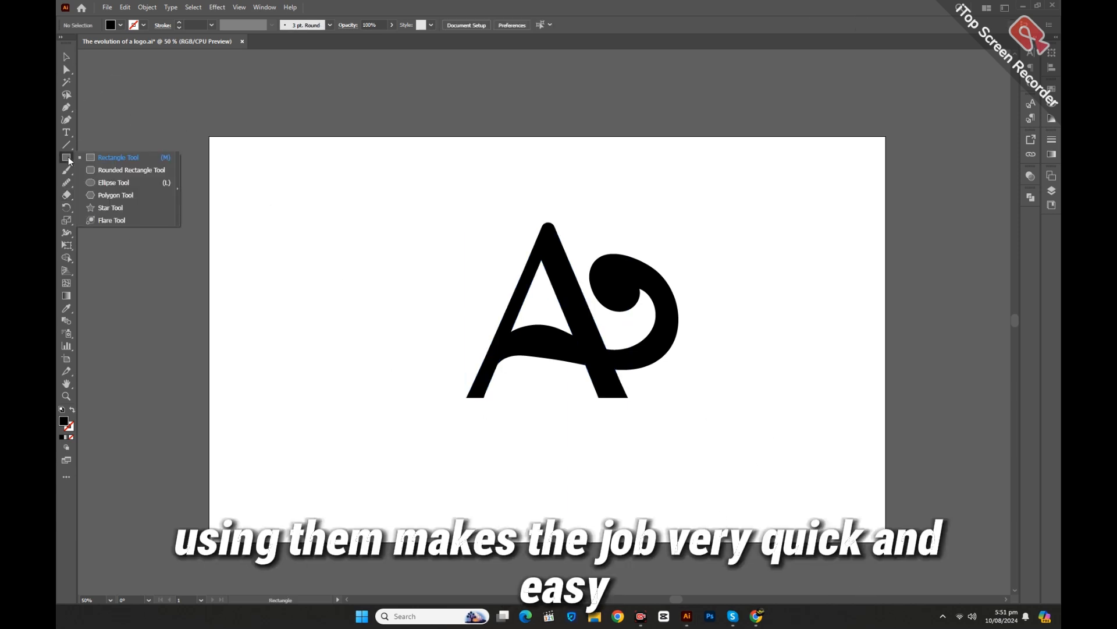
click(111, 195)
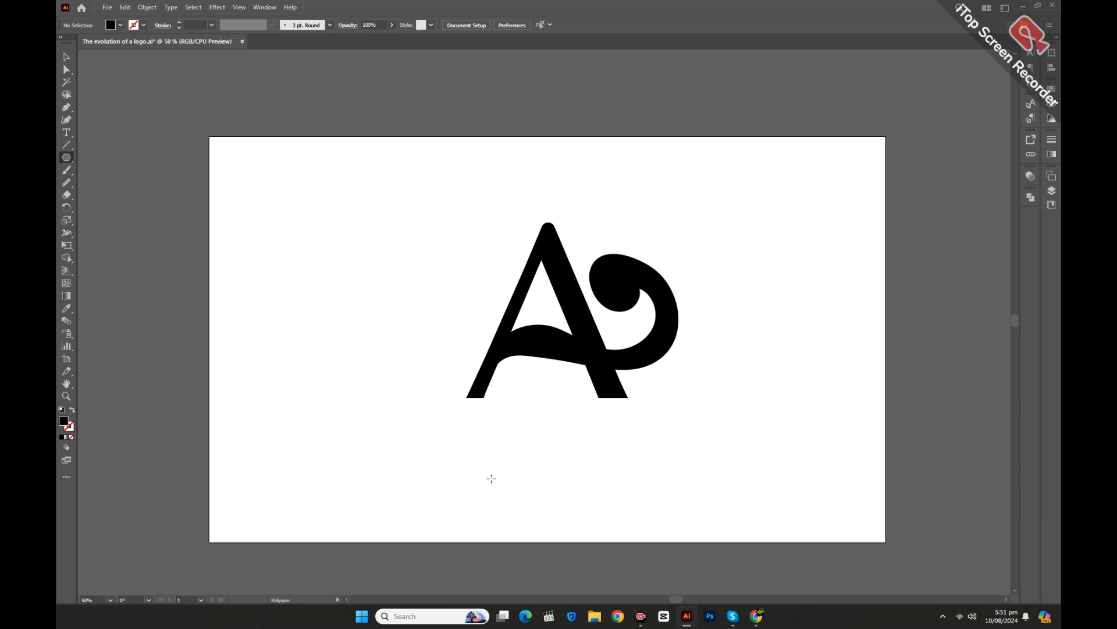
drag(529, 447, 562, 486)
key(Down)
key(Down)
key(Down)
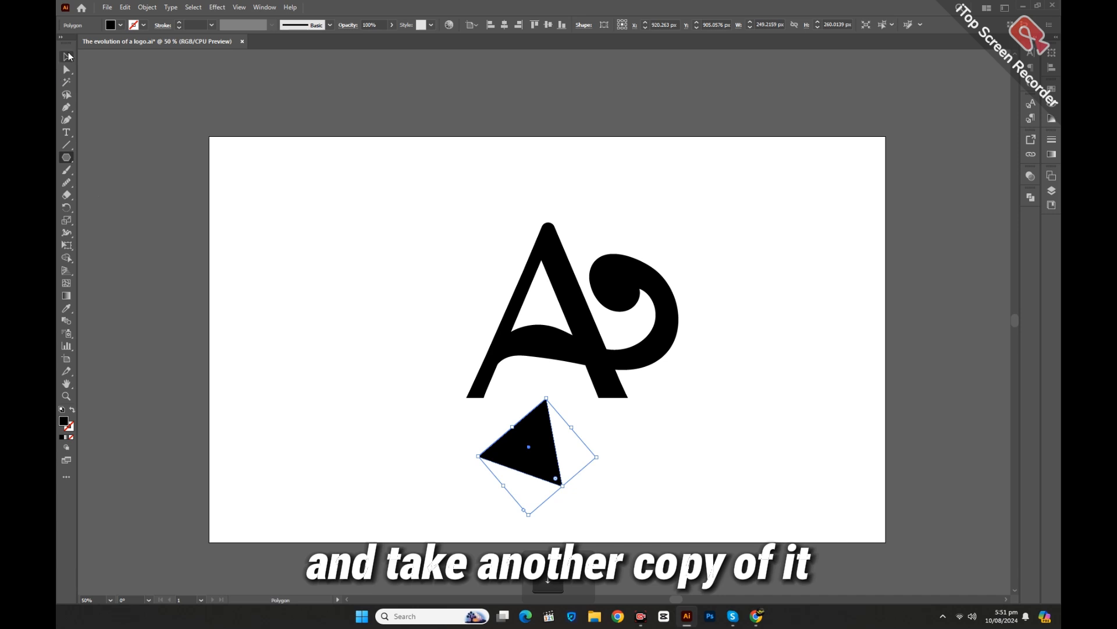
click(66, 57)
click(319, 382)
Step: Rotate the triangle upright, shrink it to about 132 by 114 px on the left foot, and place a copy on the right foot
drag(520, 460, 487, 435)
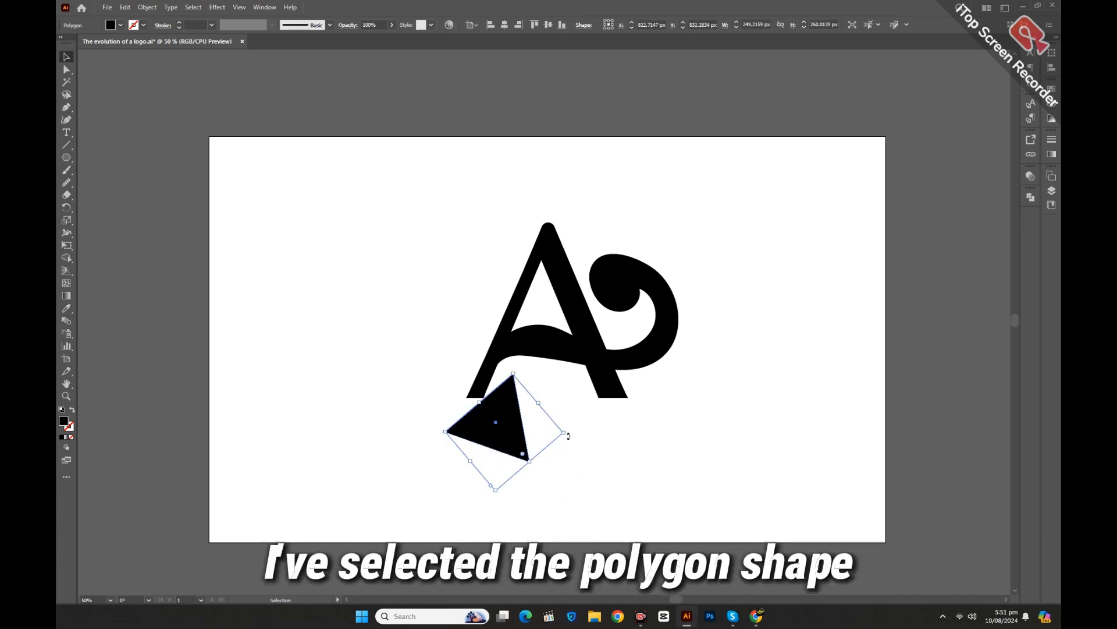
drag(566, 435, 453, 378)
drag(491, 434, 617, 410)
click(502, 426)
click(502, 438)
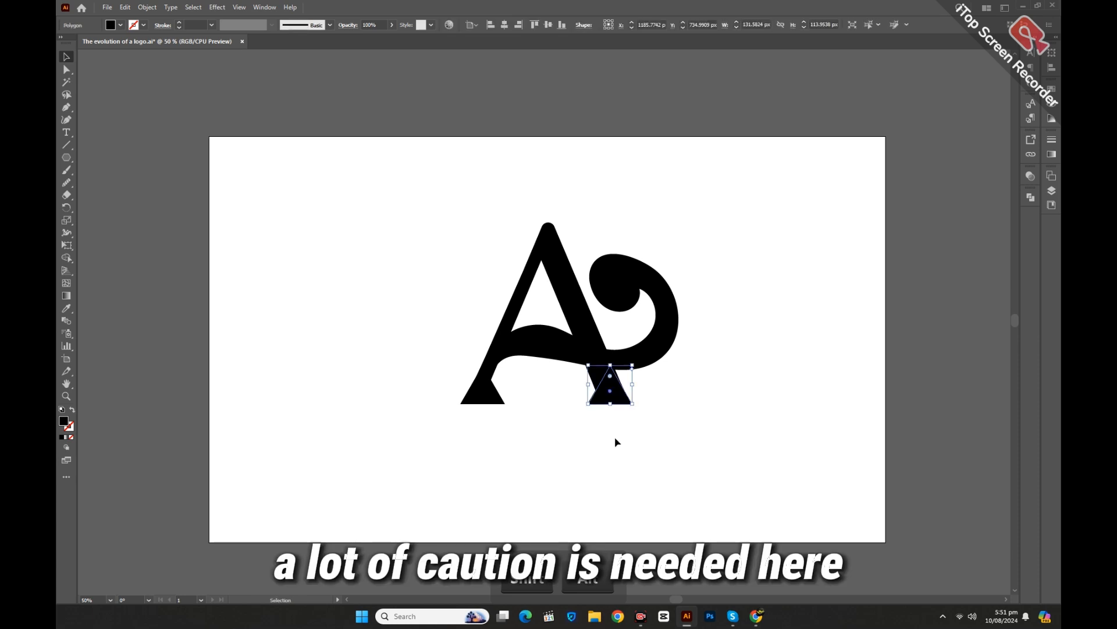
click(614, 436)
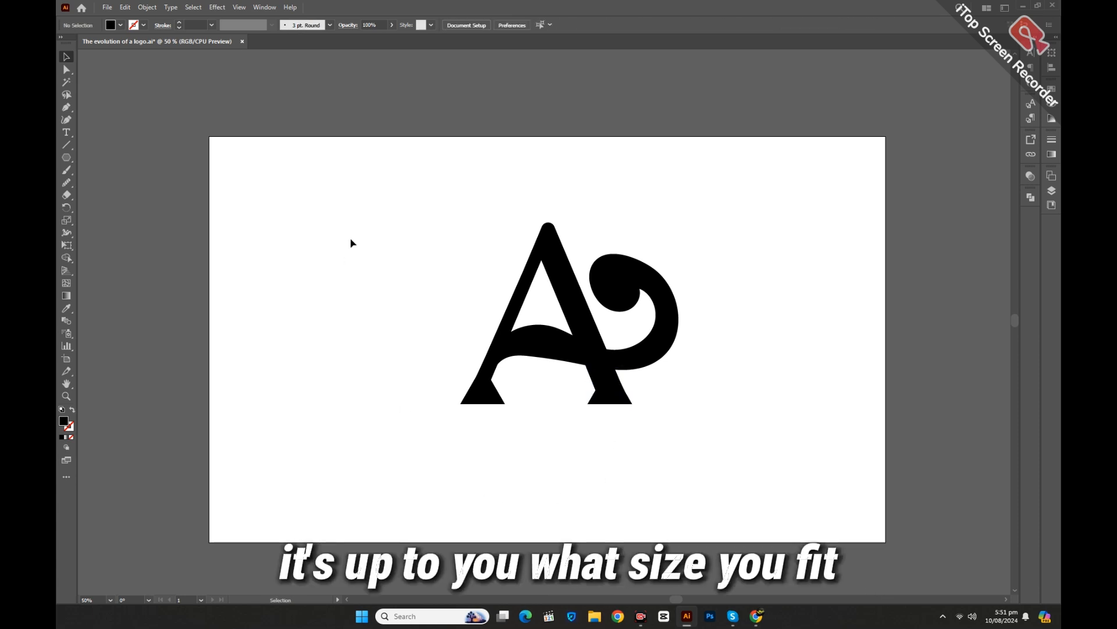
Step: Merge the letter A, swirl crossbar and both triangular feet into one shape with Pathfinder Unite
drag(353, 228, 733, 456)
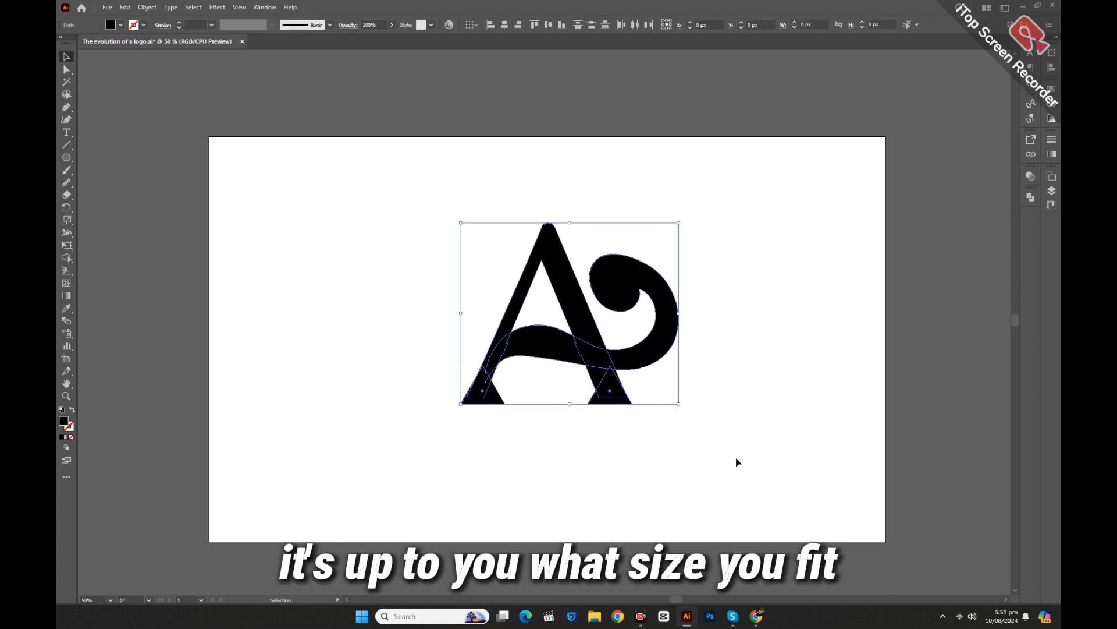
click(1031, 198)
click(909, 221)
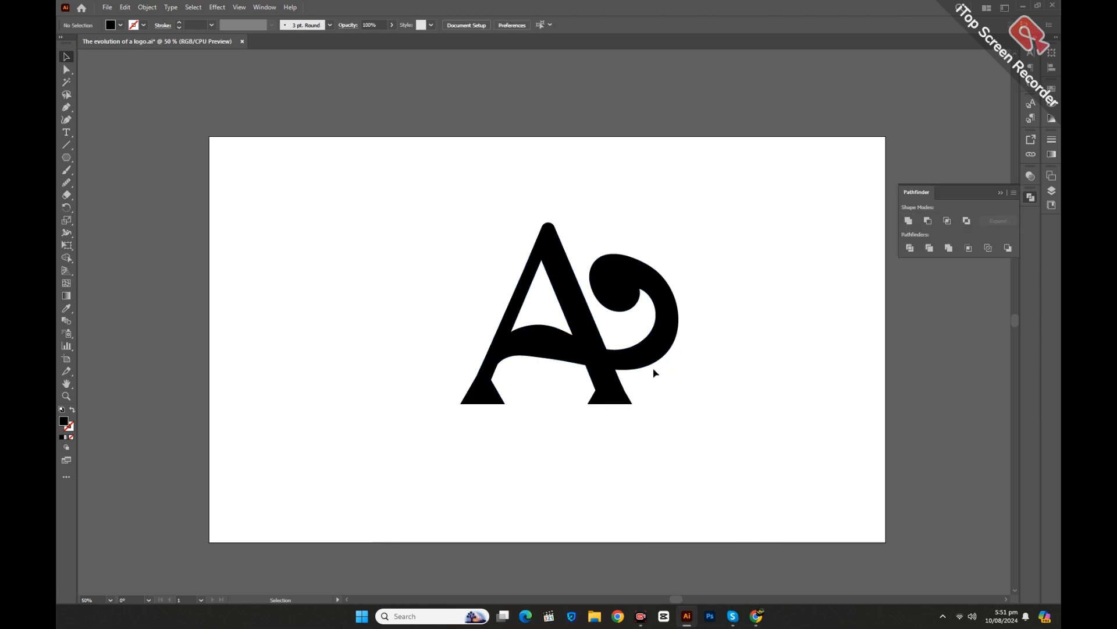
key(shift)
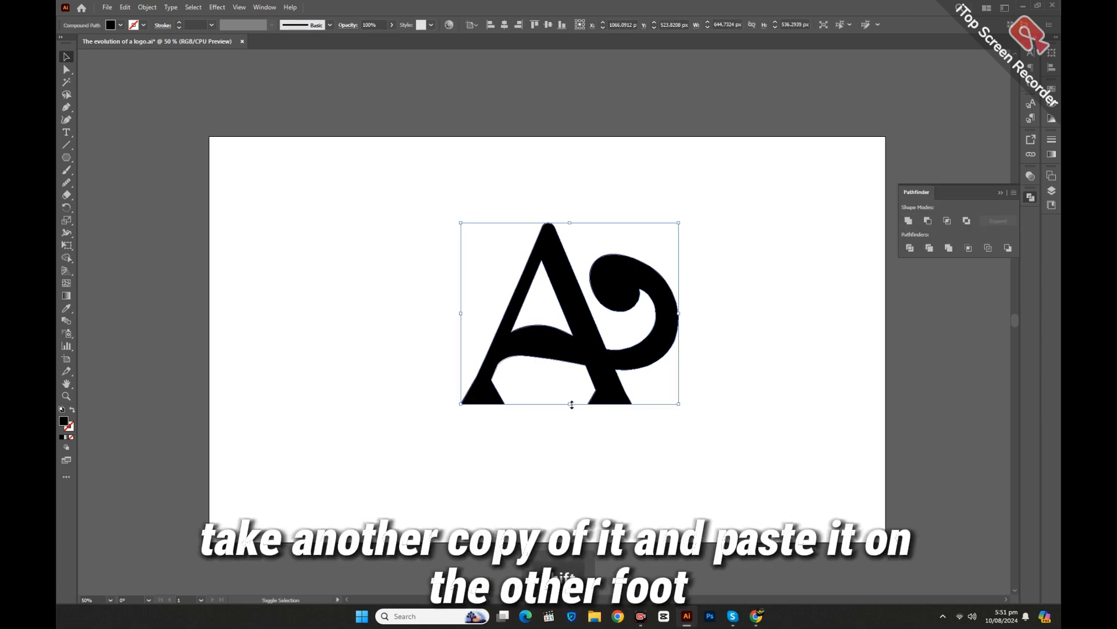
Step: Round the lower corners of both triangular feet to about 16.7 px with the Direct Selection tool
click(823, 512)
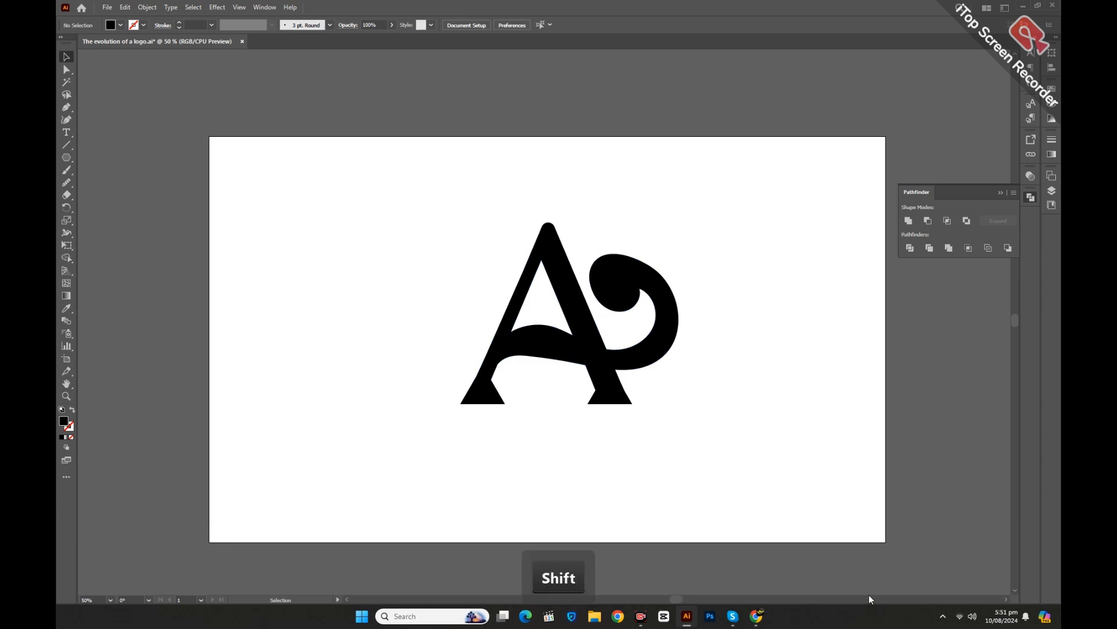
click(66, 69)
drag(428, 398, 671, 428)
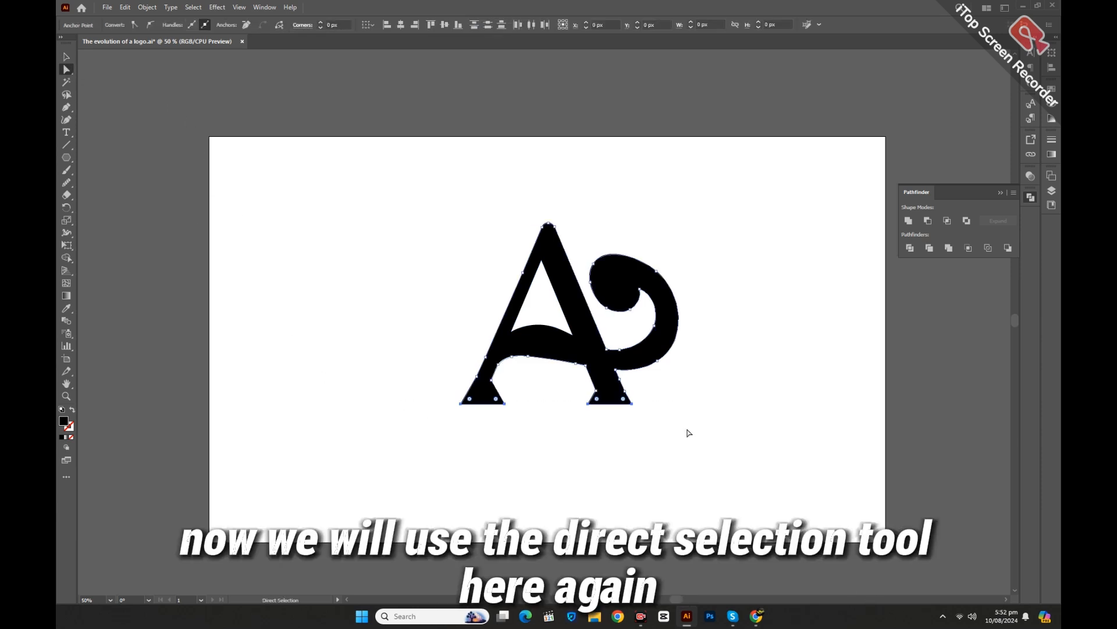
drag(624, 399, 622, 400)
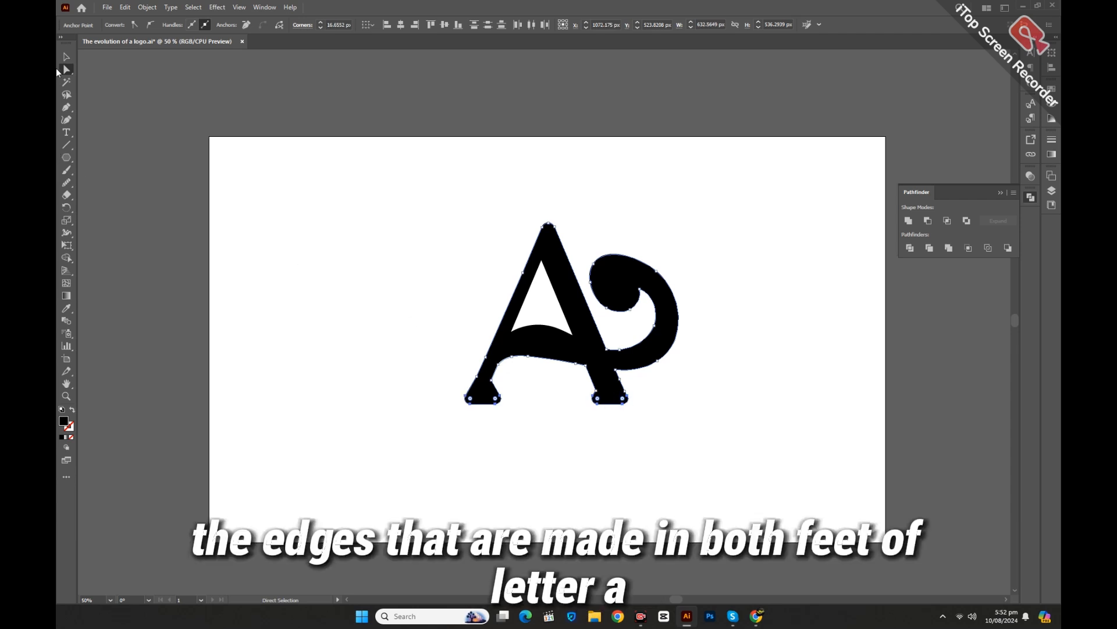
click(65, 56)
click(285, 257)
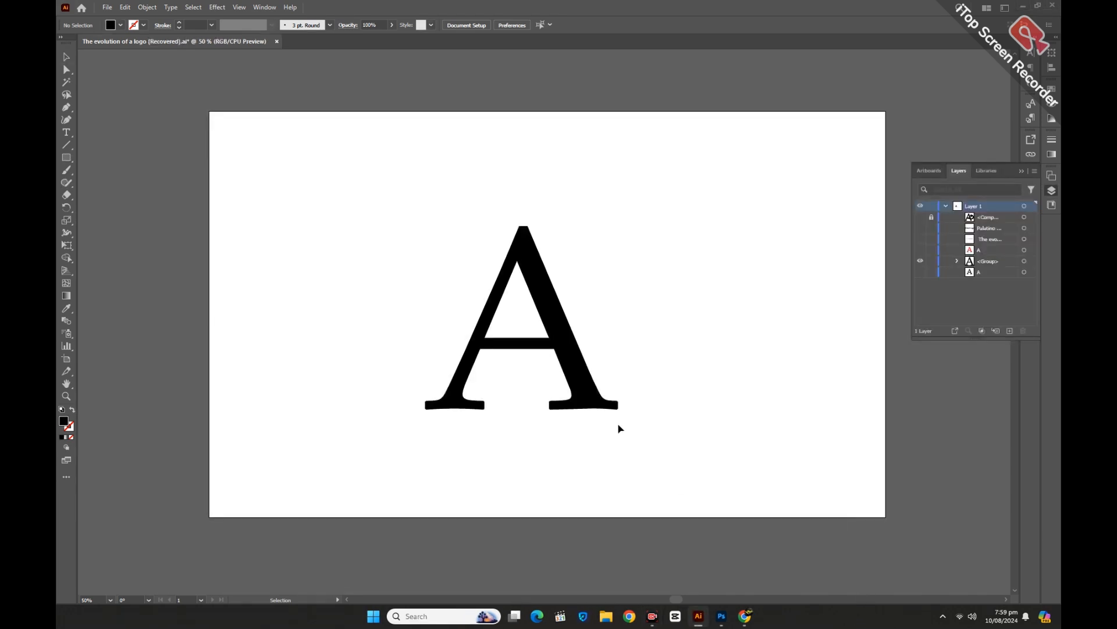
Step: Erase the left serif foot of the plain letter A with one straight horizontal Eraser stroke
click(590, 397)
click(64, 196)
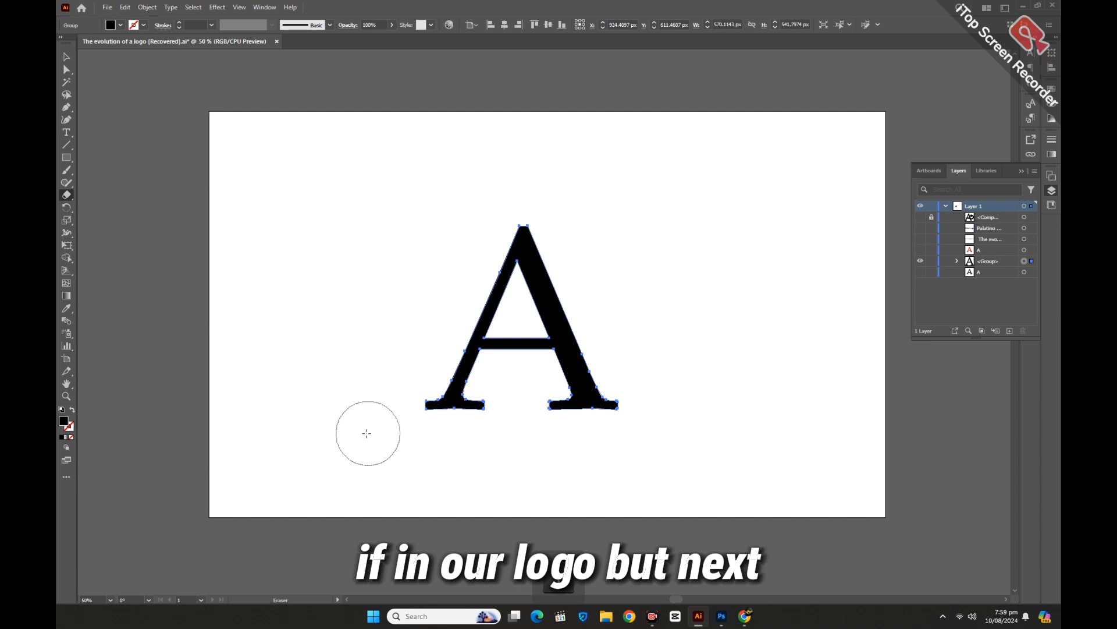
drag(367, 433, 496, 430)
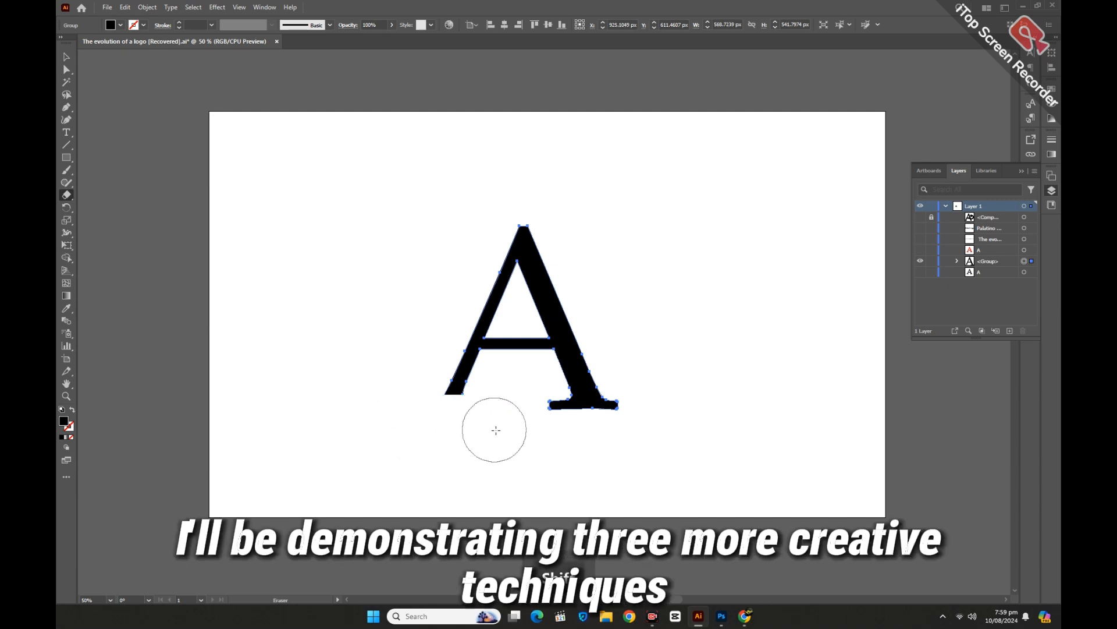
key(v)
click(585, 469)
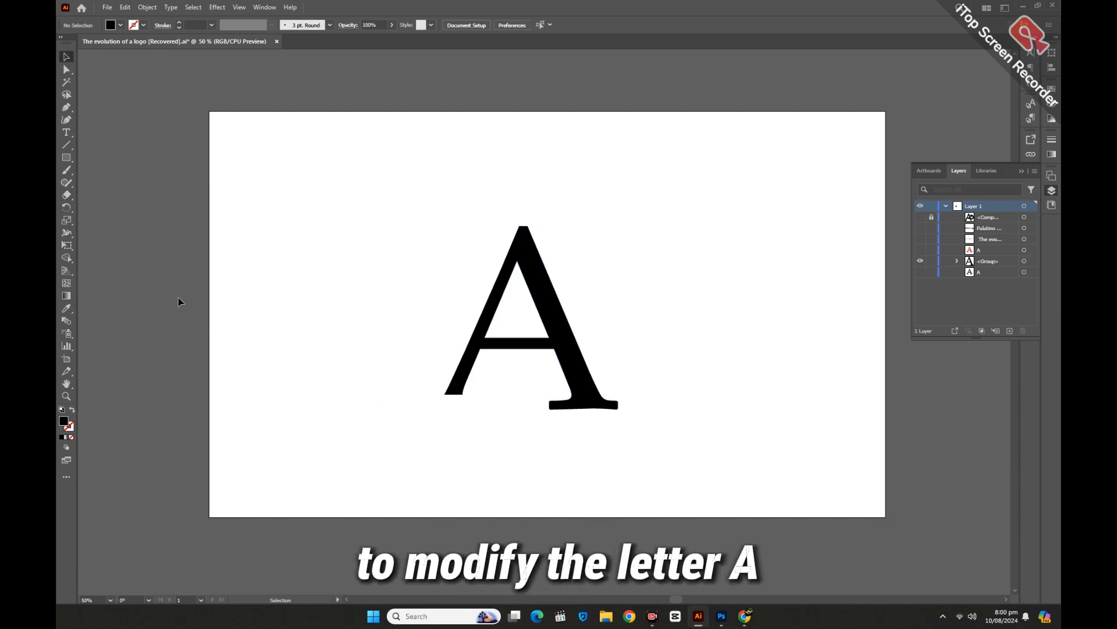
Step: Draw a freehand spiral swirl with the Pencil tool, joined to the cut end of the A's left leg
click(66, 182)
click(94, 194)
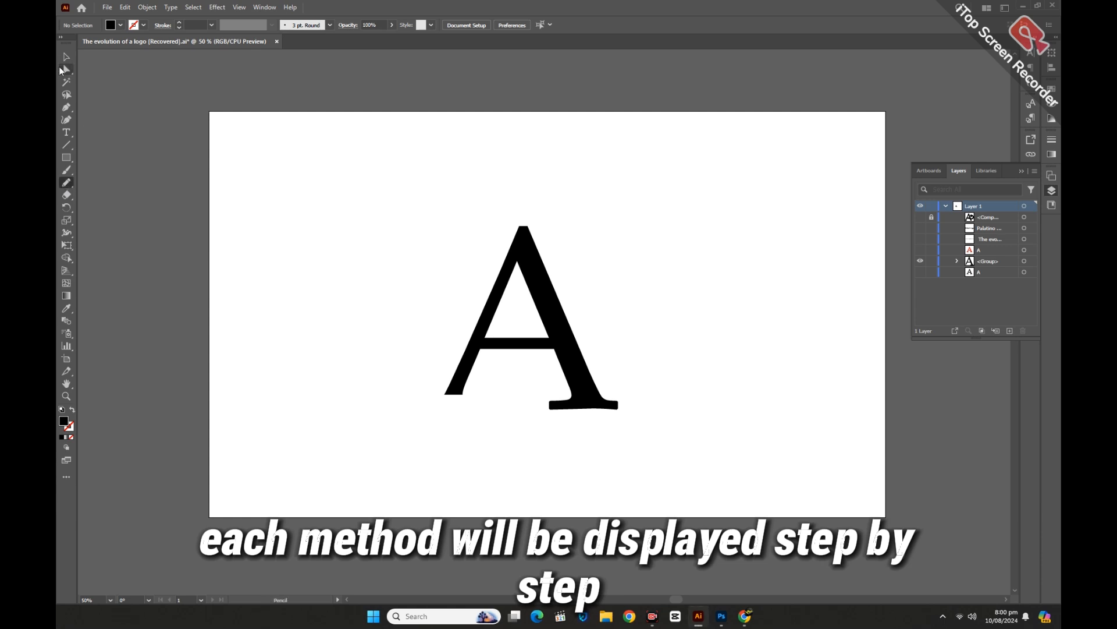
key(v)
key(ctrl+a)
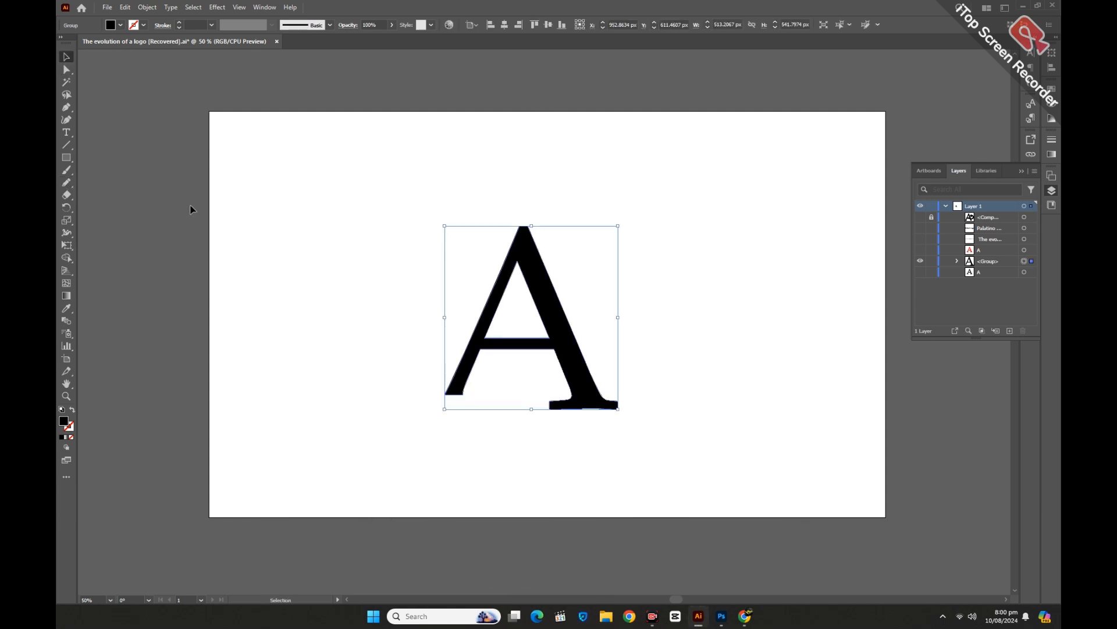
click(67, 182)
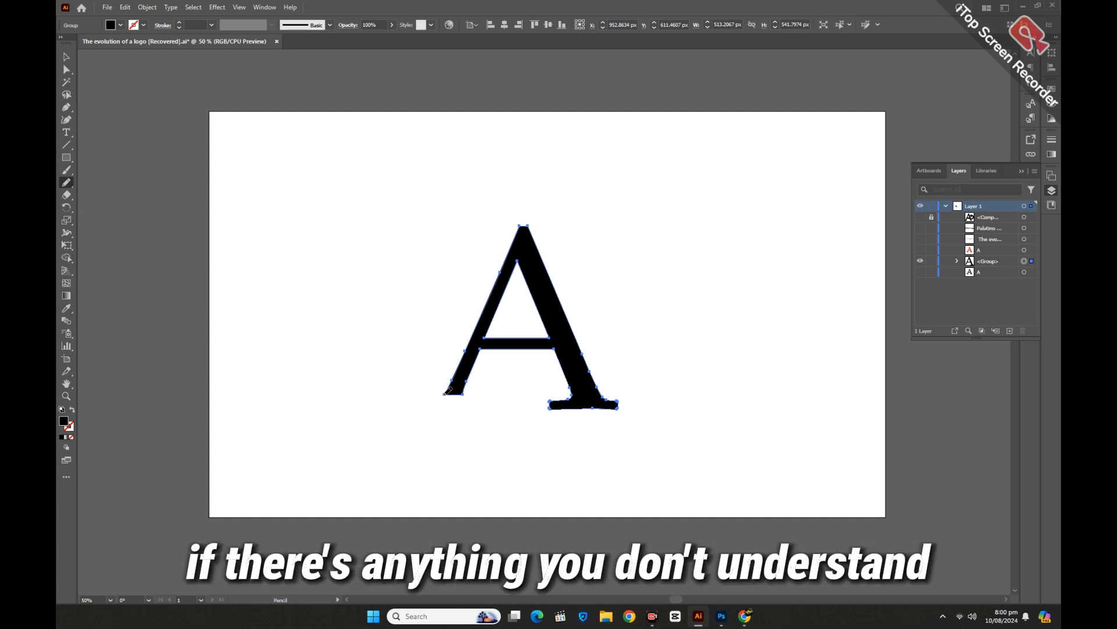
mouse_move(419, 384)
mouse_down()
mouse_move(398, 394)
mouse_move(419, 399)
mouse_move(439, 372)
mouse_move(421, 340)
mouse_move(359, 370)
mouse_move(373, 432)
mouse_move(435, 437)
mouse_up()
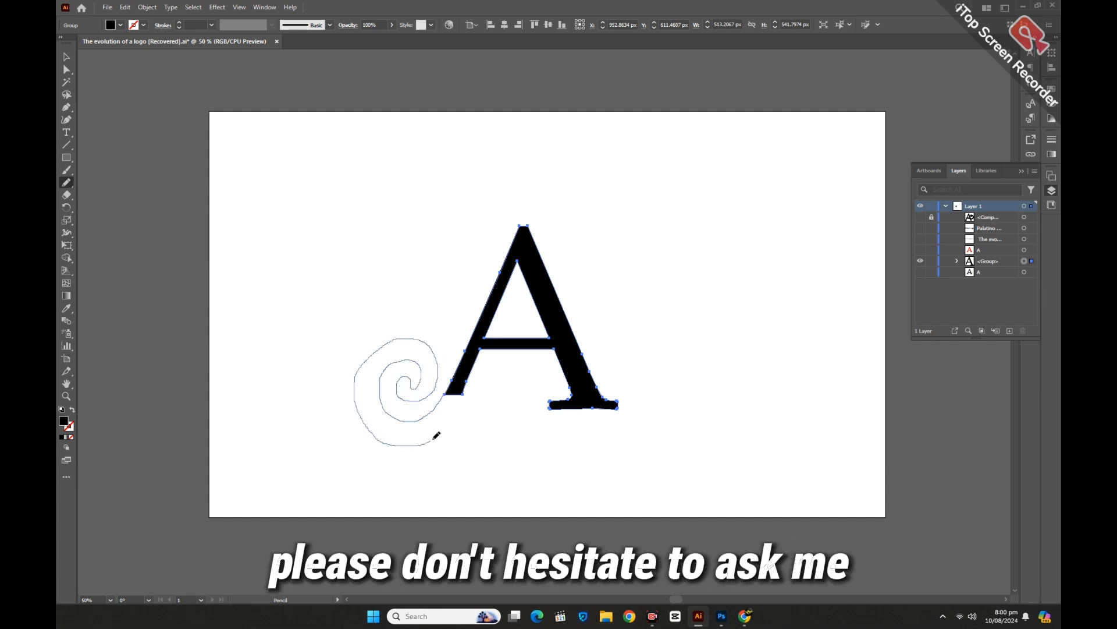
drag(463, 395, 462, 394)
key(v)
click(433, 504)
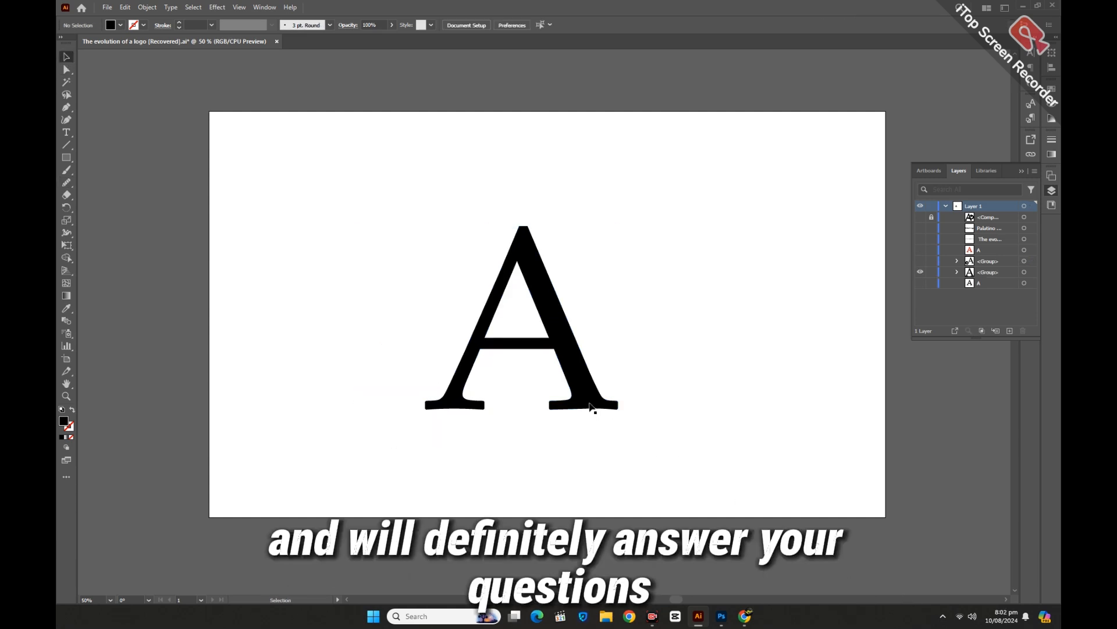
Step: Erase most of the crossbar on the plain letter A and draw a freehand Pencil flourish from its remaining stub around the right leg
click(66, 196)
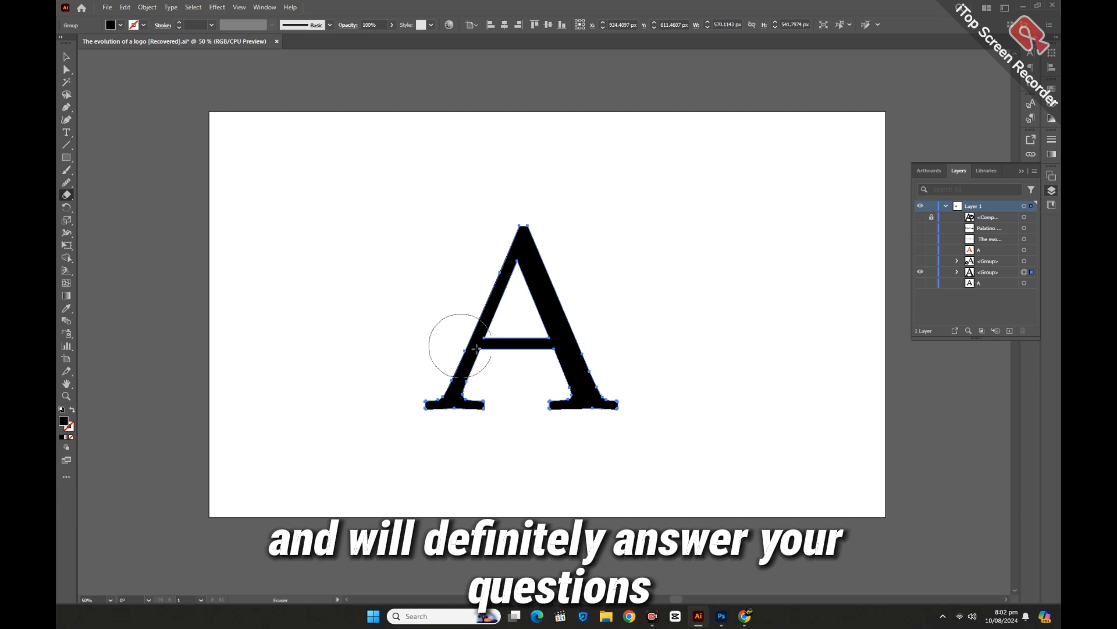
click(511, 357)
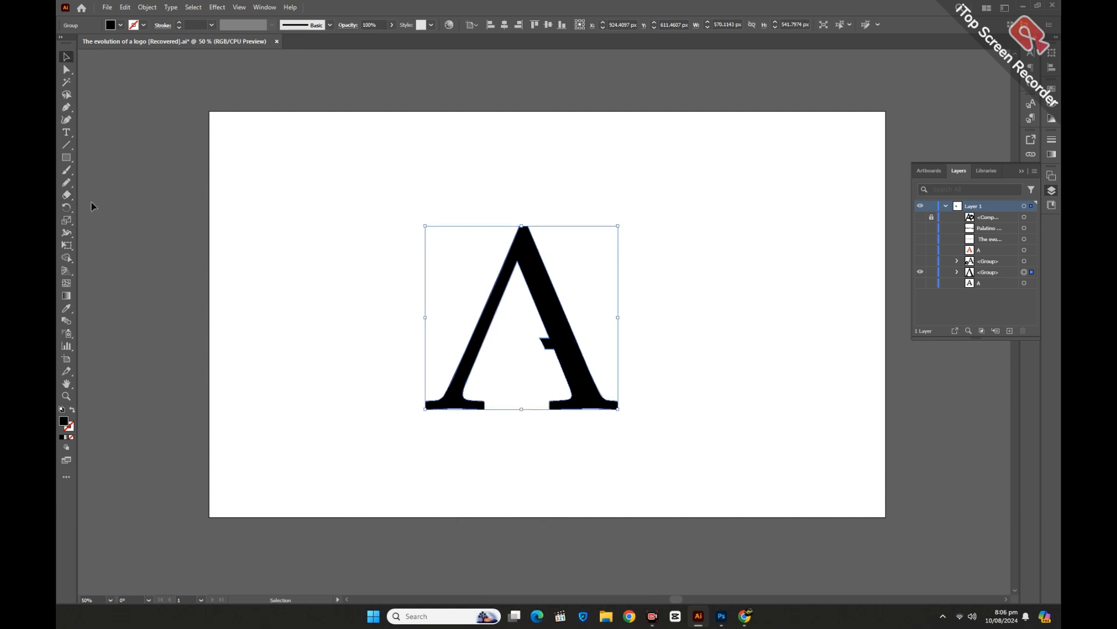
click(66, 182)
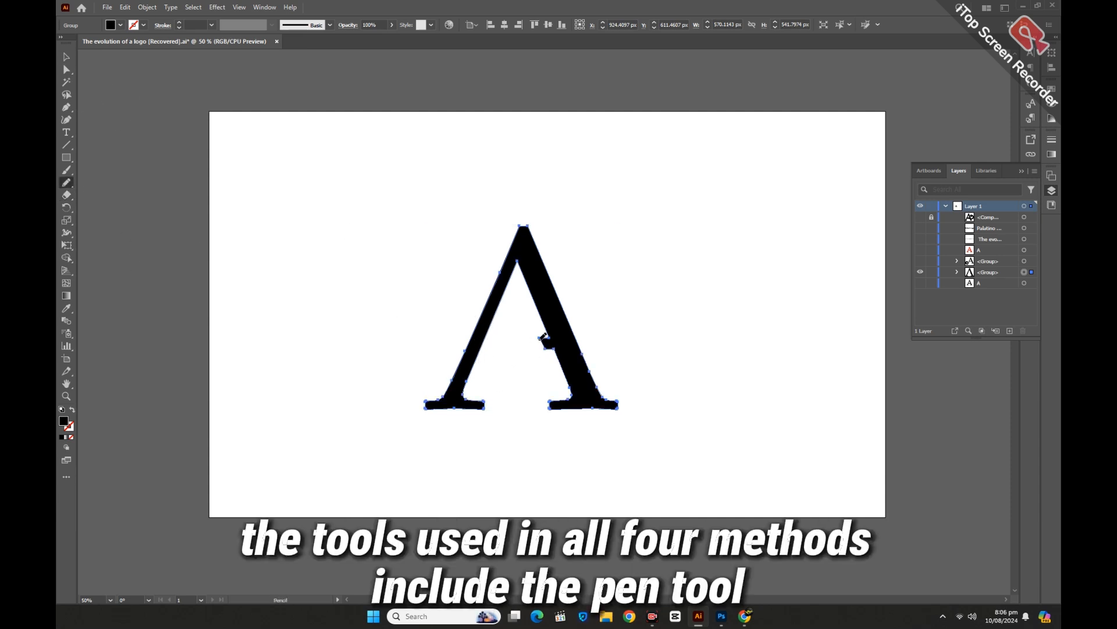
mouse_move(558, 431)
mouse_down()
mouse_move(647, 417)
mouse_move(651, 386)
mouse_move(603, 423)
mouse_up()
mouse_move(531, 406)
mouse_down()
mouse_move(534, 351)
mouse_move(554, 349)
mouse_up()
click(66, 57)
click(245, 277)
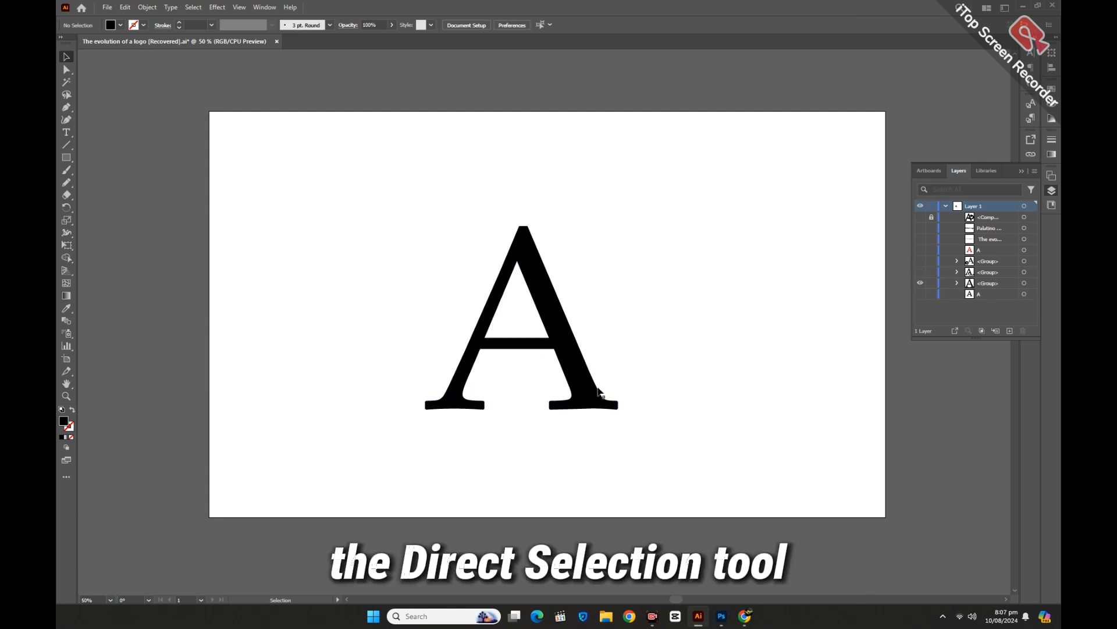
Step: Erase the upper part of the left leg of the plain letter A up to its apex
click(579, 365)
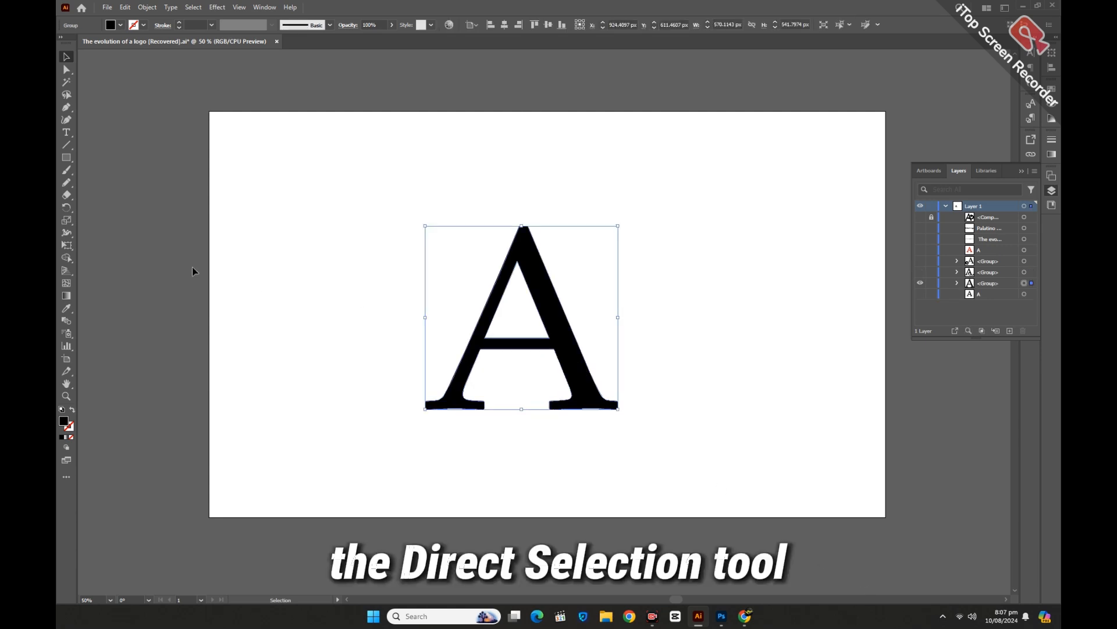
click(66, 195)
drag(466, 316, 499, 205)
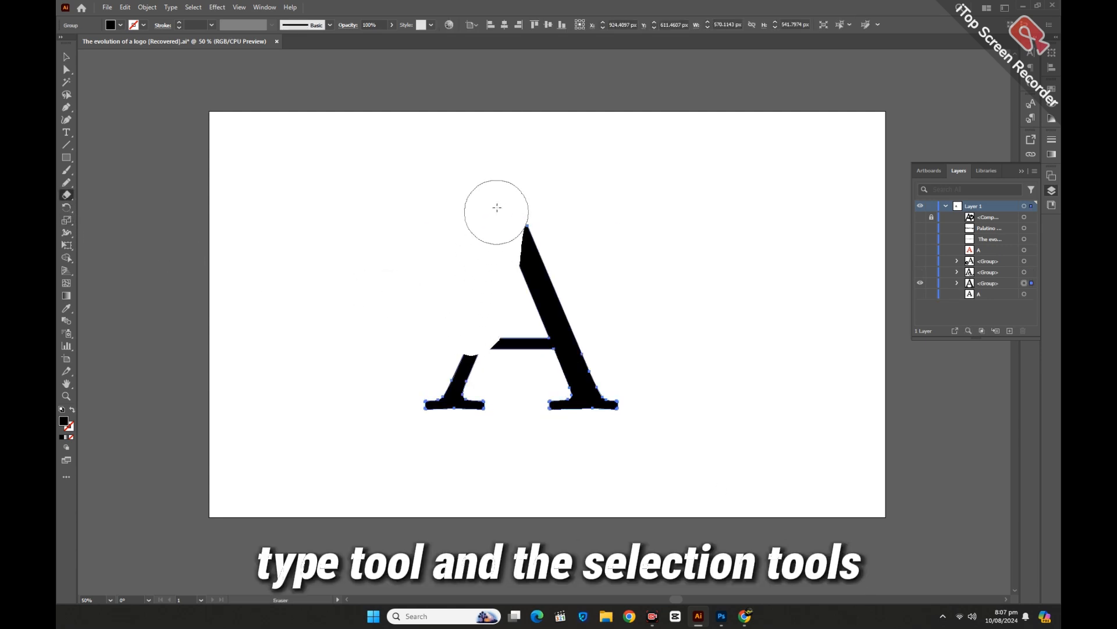
click(66, 57)
click(855, 584)
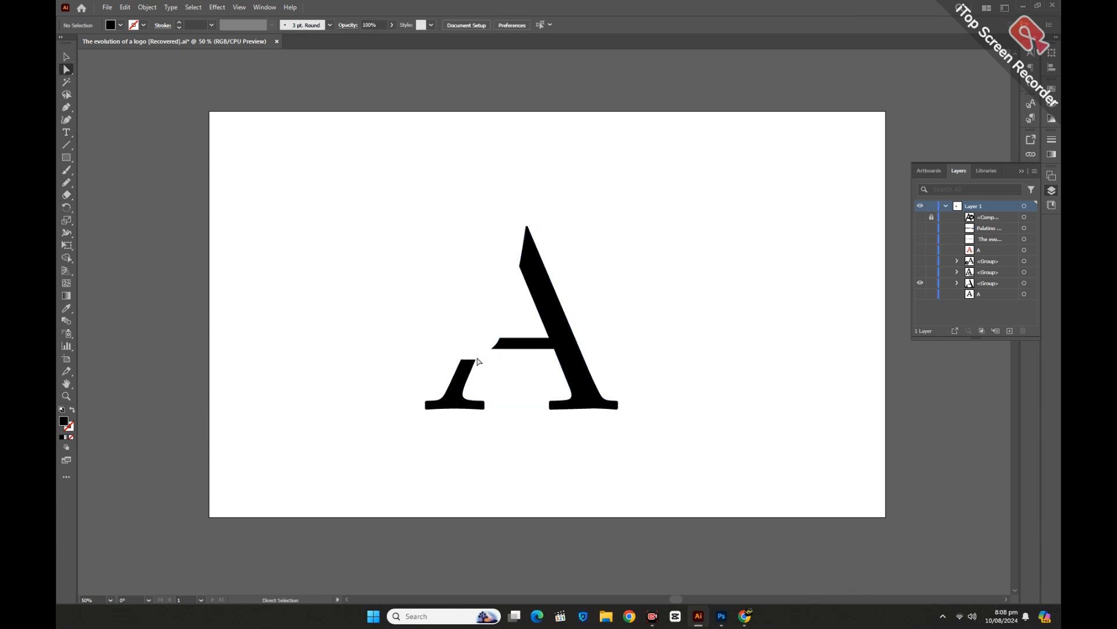
Step: Extend the left leg's cut end to a thin point at the apex and erase the remaining crossbar
drag(474, 361, 527, 227)
key(shift+e)
mouse_move(494, 346)
mouse_down()
mouse_move(517, 329)
mouse_move(534, 362)
mouse_move(541, 339)
mouse_move(550, 368)
mouse_up()
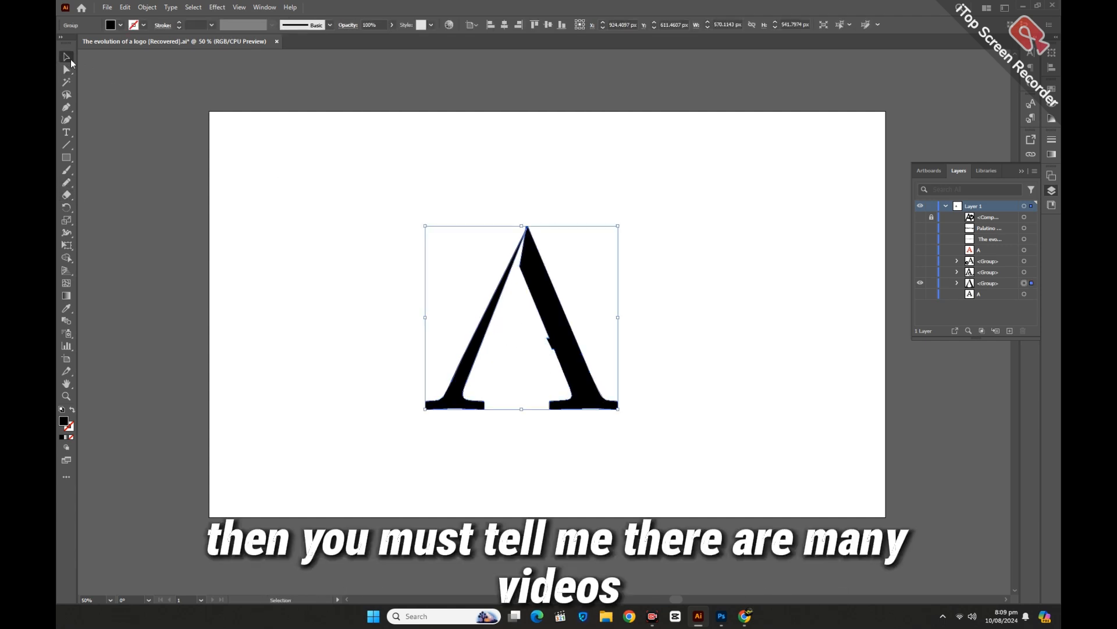
Step: Draw a freehand Pencil swirl from the right leg's crossbar stub, curling across the left leg as a new crossbar
click(69, 184)
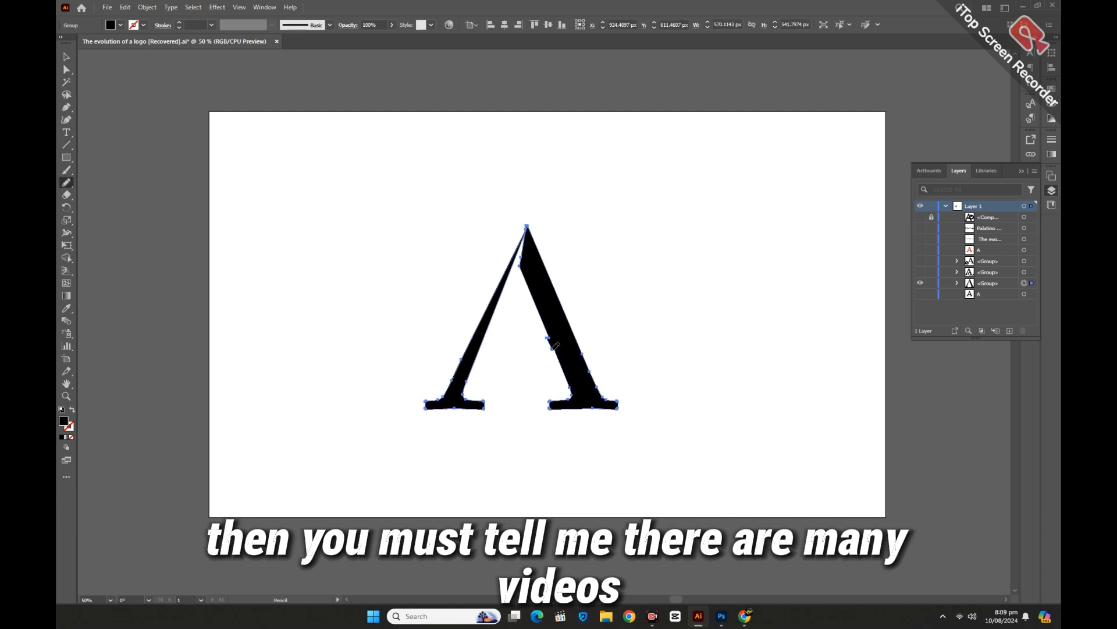
mouse_move(553, 348)
mouse_down()
mouse_move(517, 325)
mouse_move(454, 333)
mouse_move(521, 345)
mouse_move(436, 344)
mouse_move(475, 301)
mouse_move(550, 337)
mouse_up()
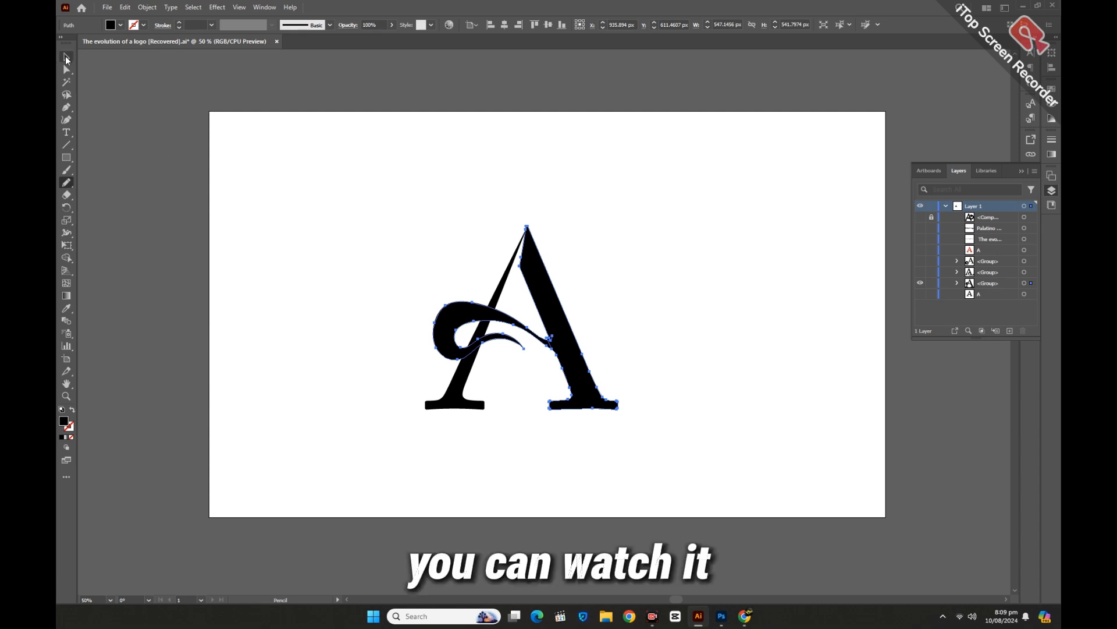
click(67, 60)
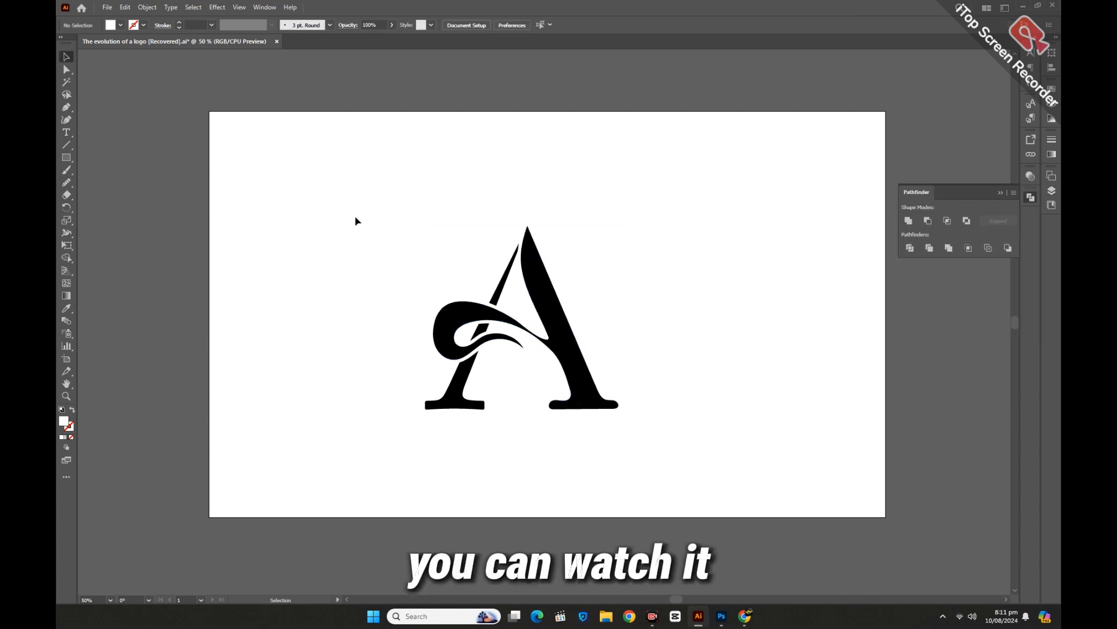
Step: Join the left leg's upper segments across the top of the swirl with the Shape Builder tool, using a black fill on all artwork
key(ctrl+a)
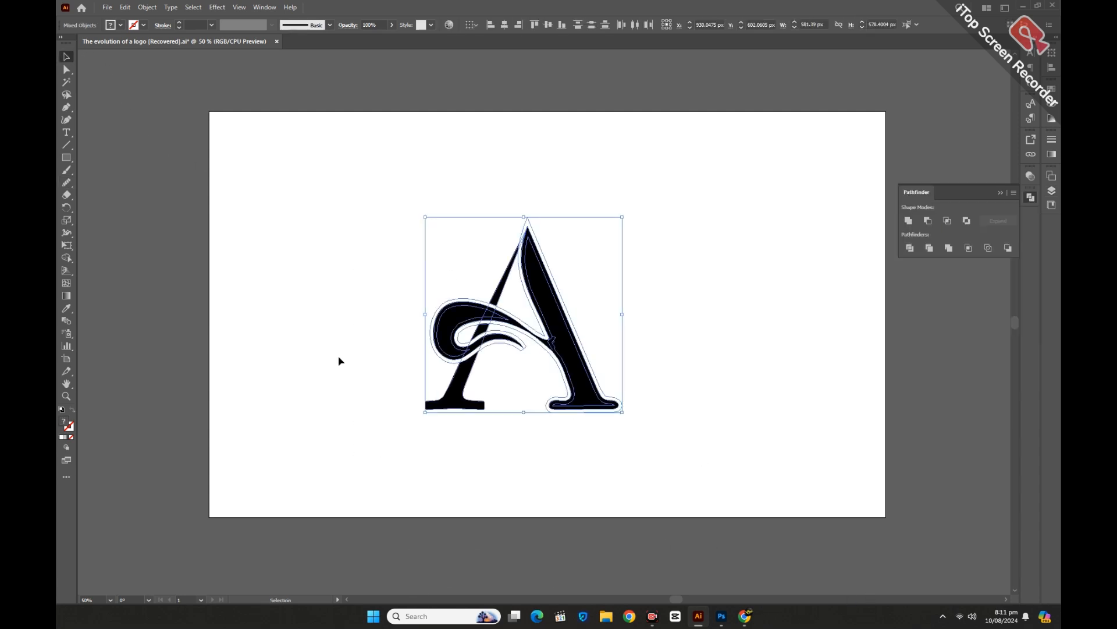
click(67, 259)
click(121, 24)
click(85, 42)
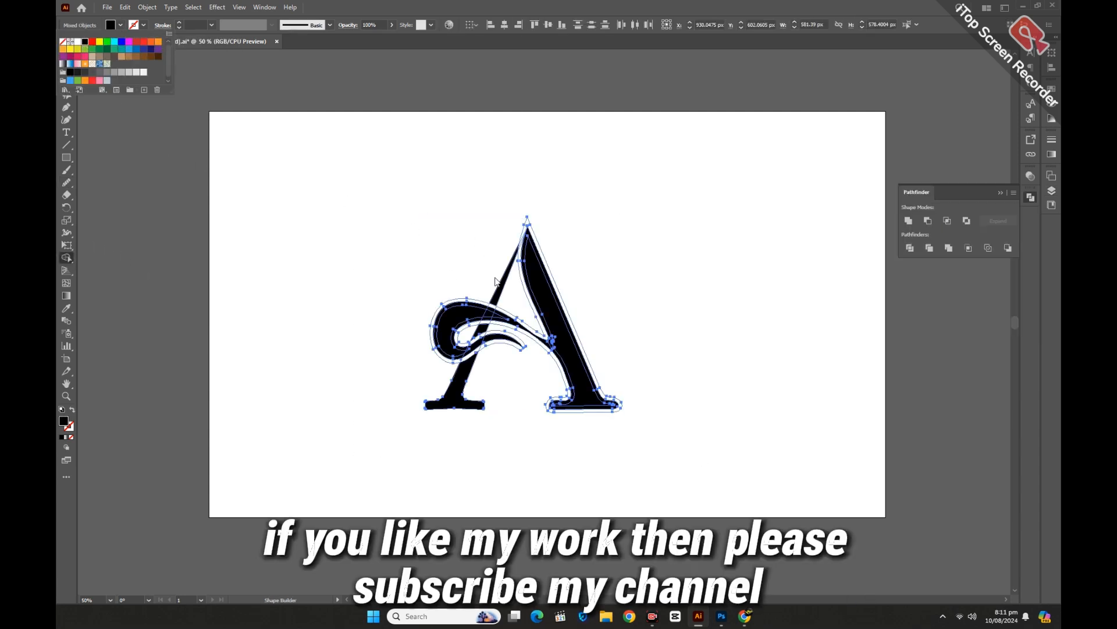
click(487, 319)
drag(502, 288, 470, 352)
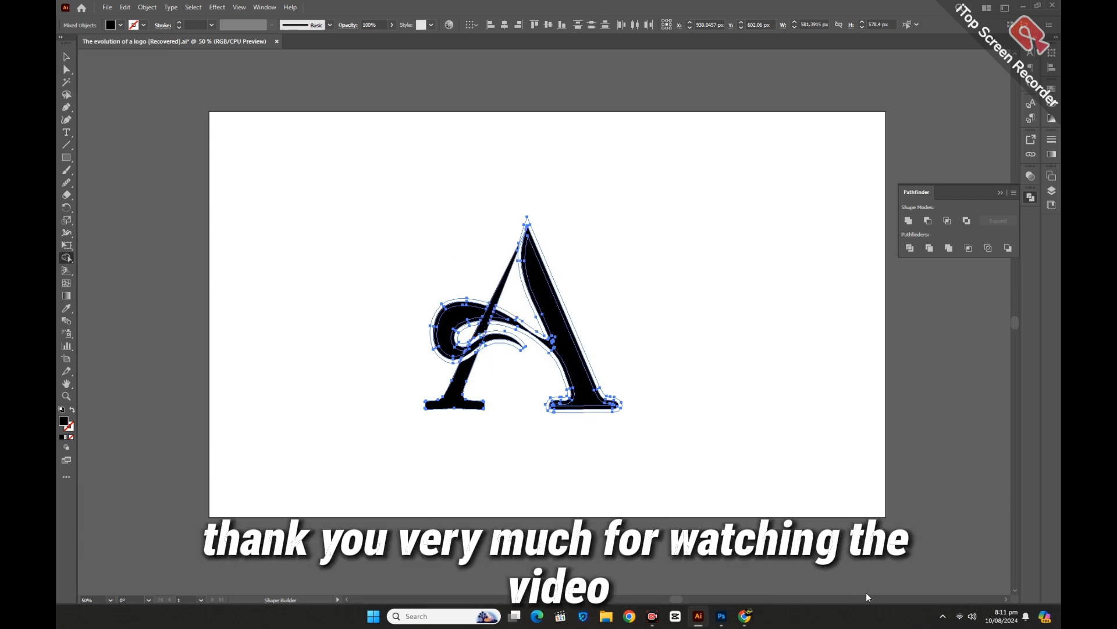